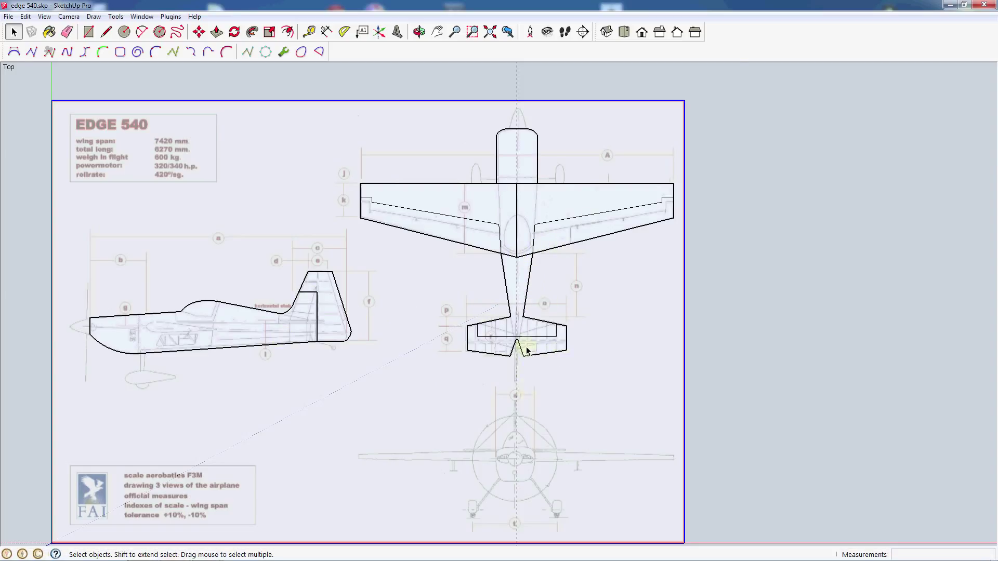
Select the traced faces of the wing, rear fuselage and elevator in turn to examine how the parts are divided
scroll(526, 347, "up", 2)
left_click(524, 257)
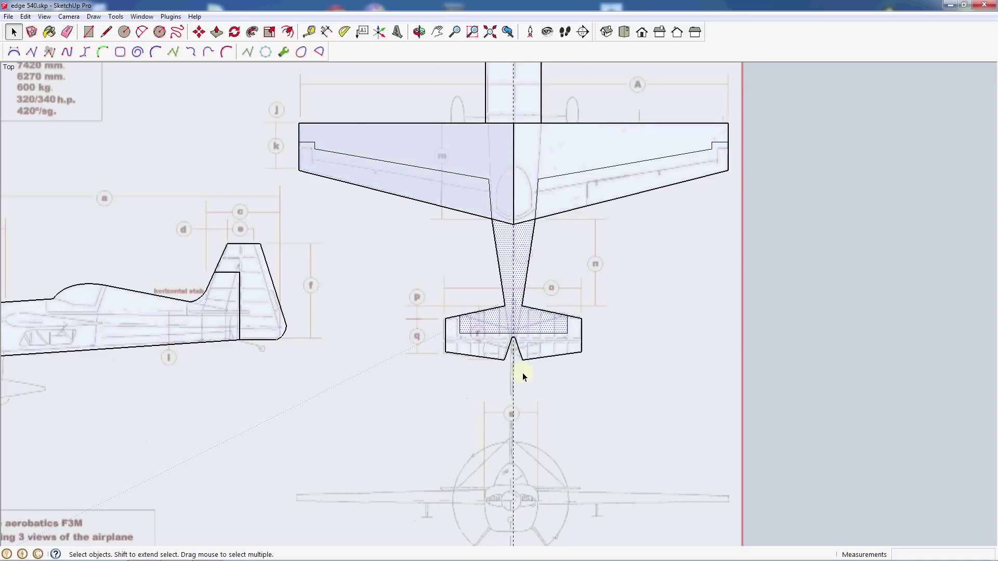
scroll(523, 373, "down", 2)
left_click(255, 337)
left_click(320, 326)
left_click(515, 140)
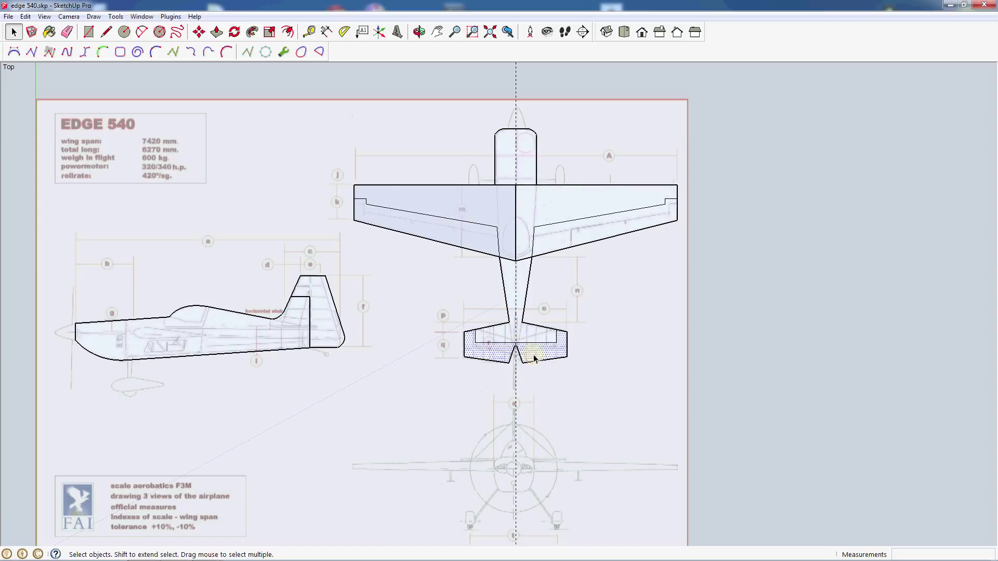
left_click(487, 359)
left_click(487, 359)
scroll(558, 351, "up", 5)
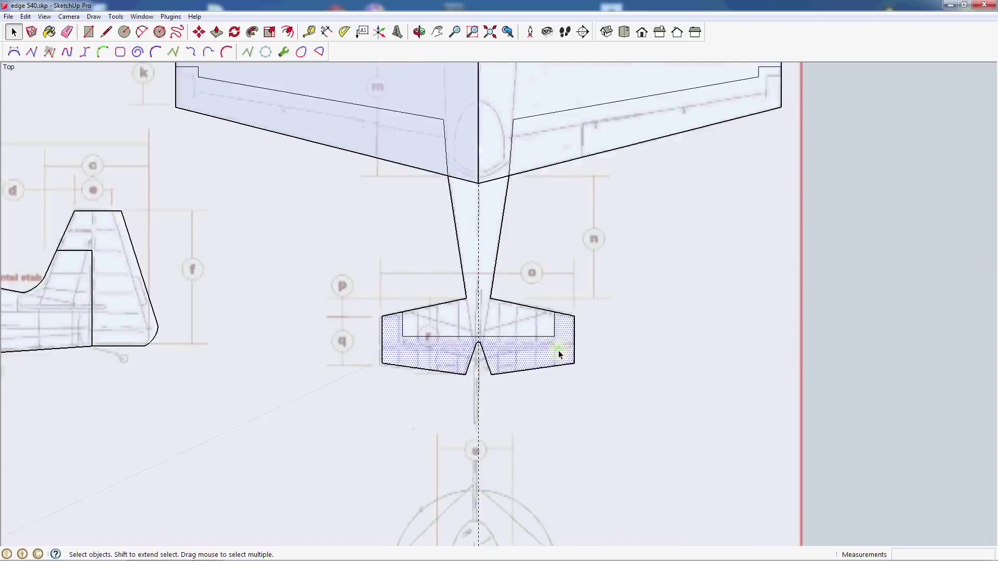
scroll(648, 325, "down", 2)
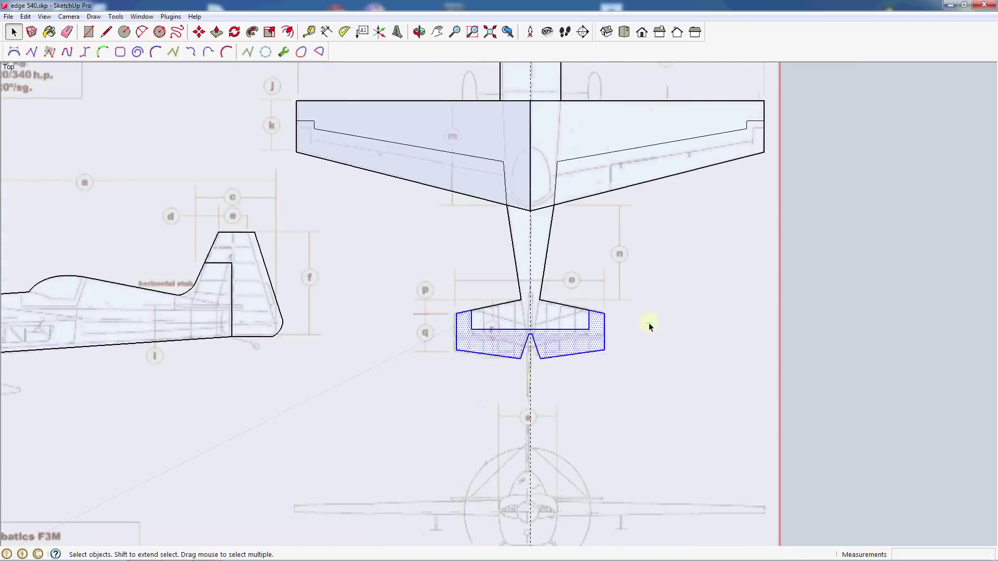
Try to make the rear fuselage and stabilizer face with its outline a component in place
left_click(550, 318)
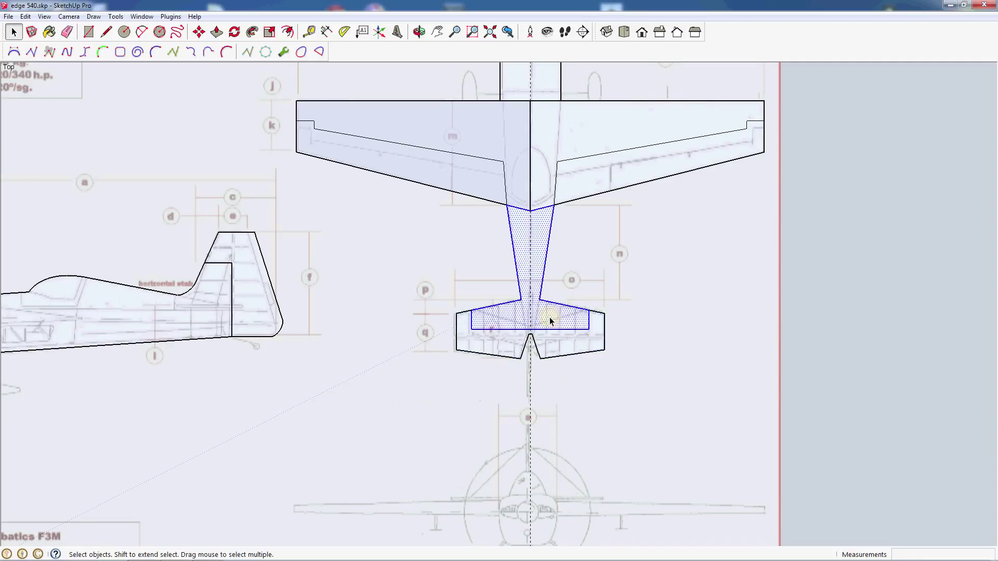
right_click(550, 317)
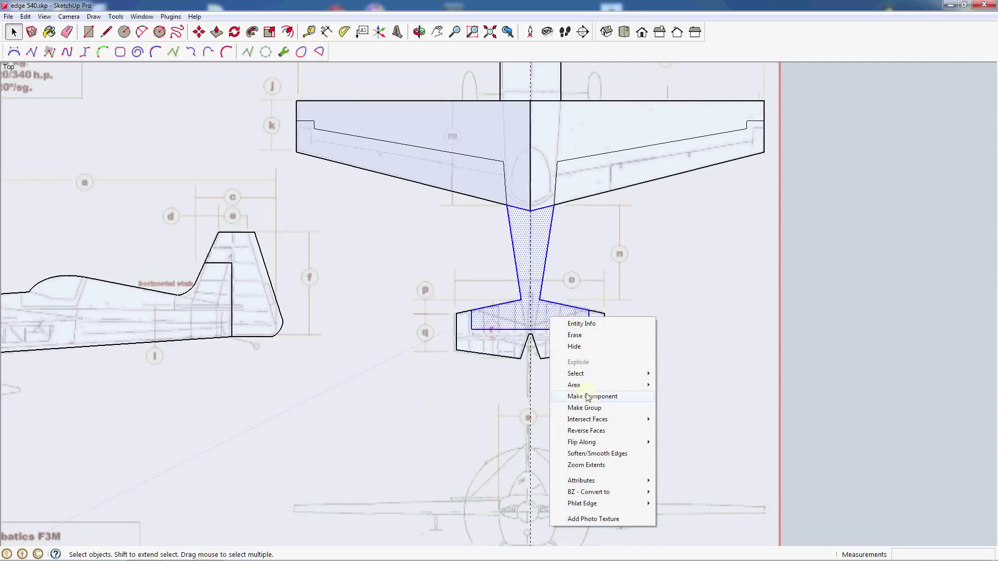
left_click(577, 396)
left_click(580, 361)
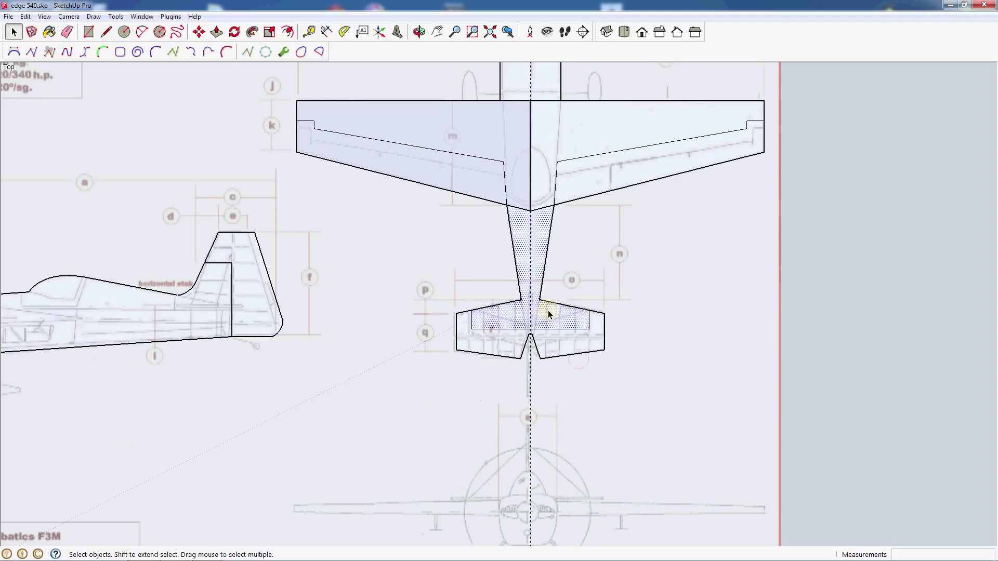
Try to move the elevator face with its edges away from the stabilizer in the plan view
left_click(230, 294)
left_click(254, 293)
left_click(526, 321)
left_click(498, 339)
left_click(498, 338)
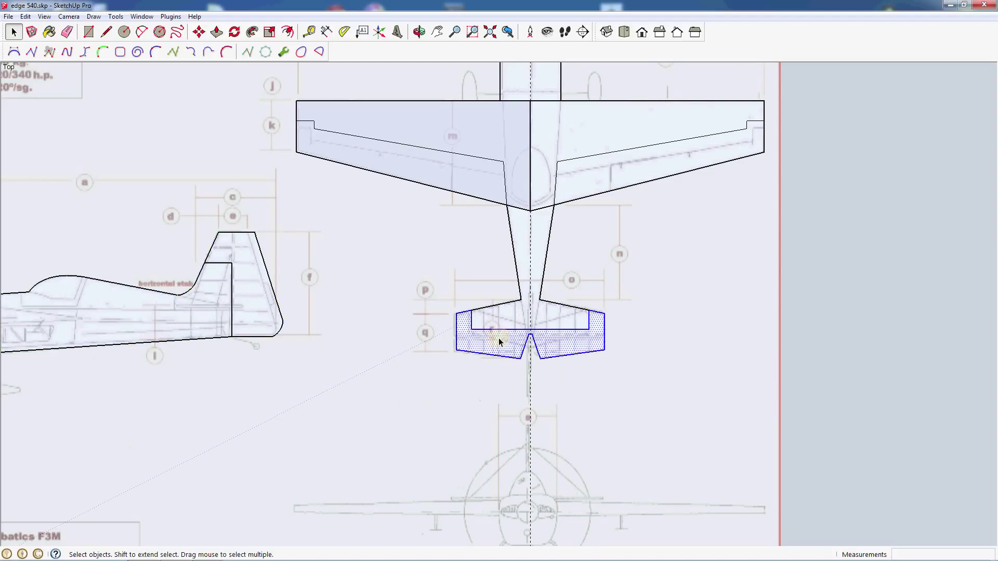
key("m")
left_click(504, 344)
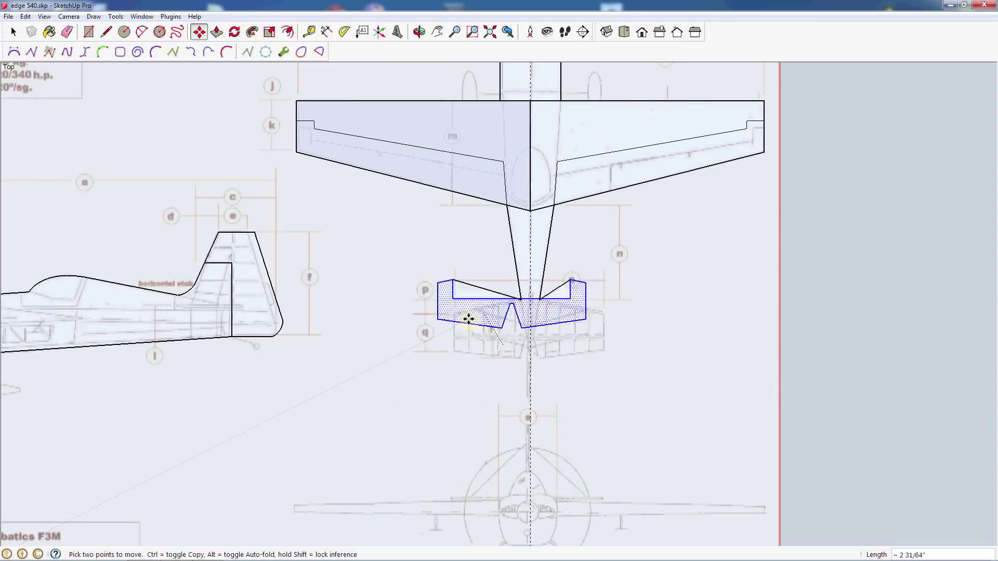
key("Escape")
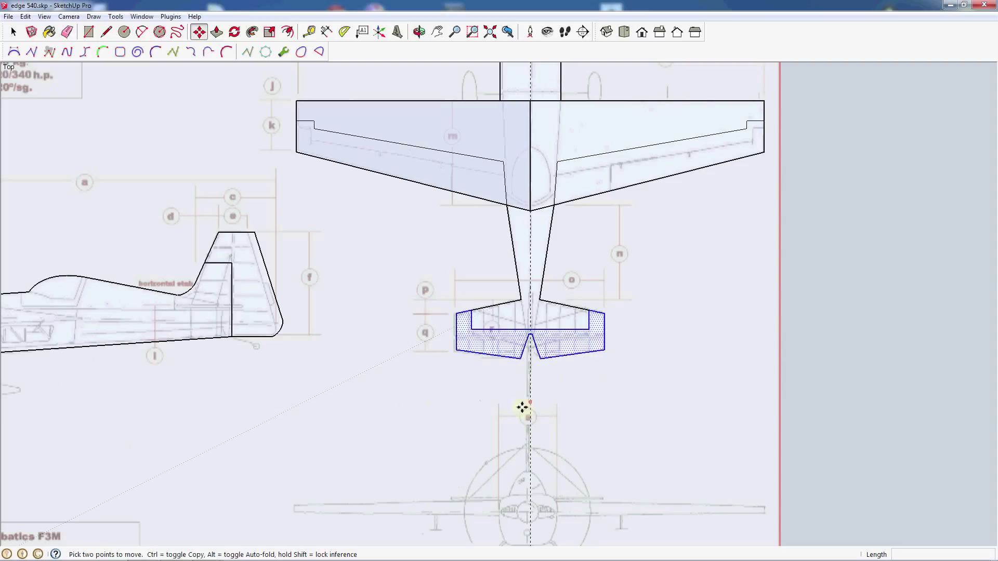
key("space")
left_click(863, 311)
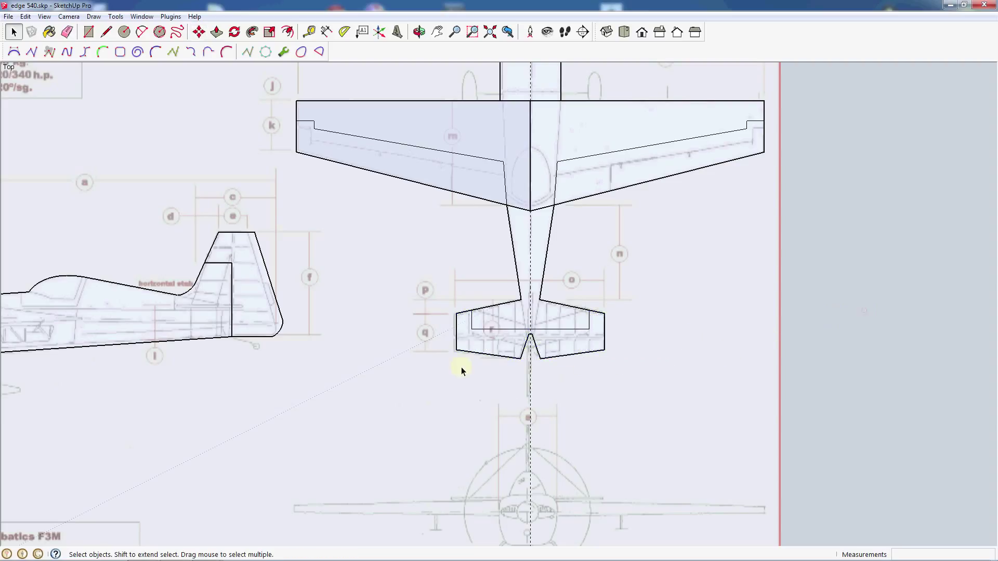
Copy the elevator face with its outline to the empty area right of the blueprint
left_click(554, 344)
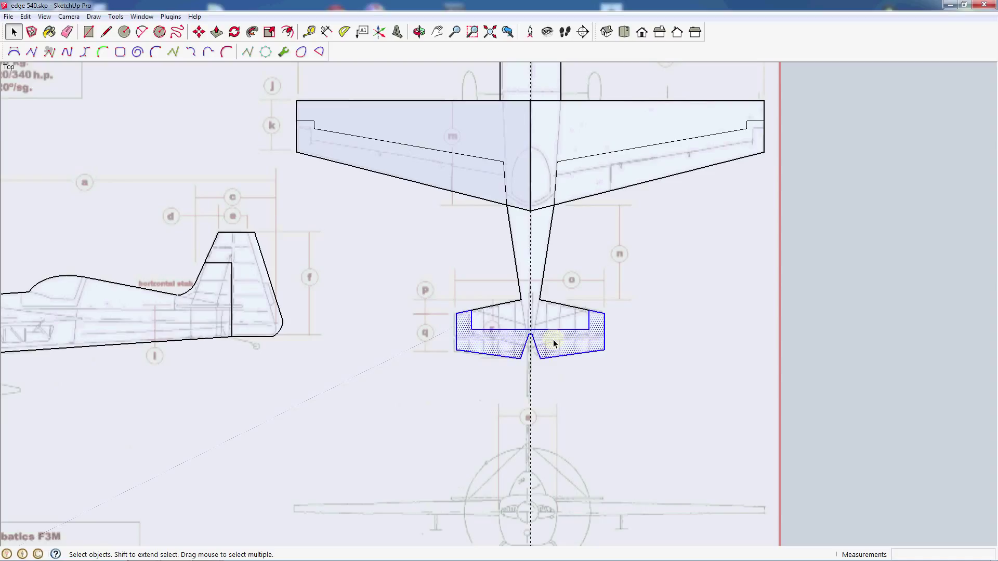
key("m")
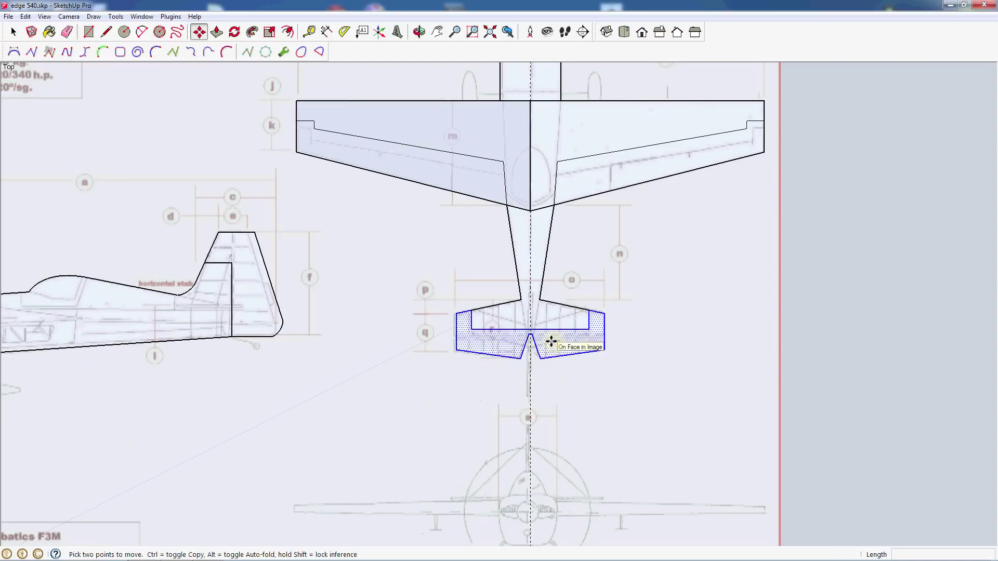
left_click(559, 341, "ctrl")
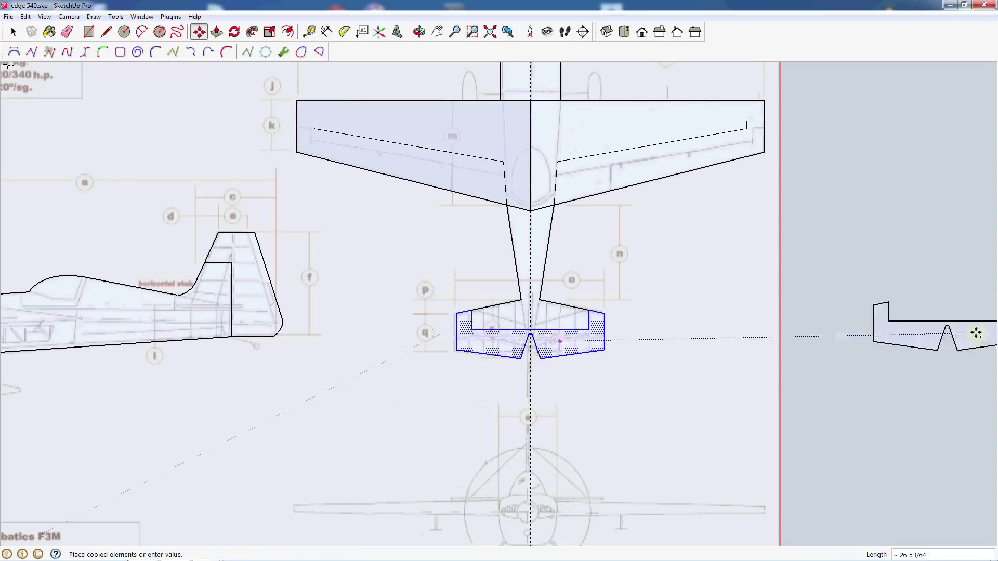
left_click(900, 337)
key("space")
left_click(838, 343)
left_click(861, 272)
Make the copied elevator face and its edges a component
double_click(859, 343)
right_click(859, 340)
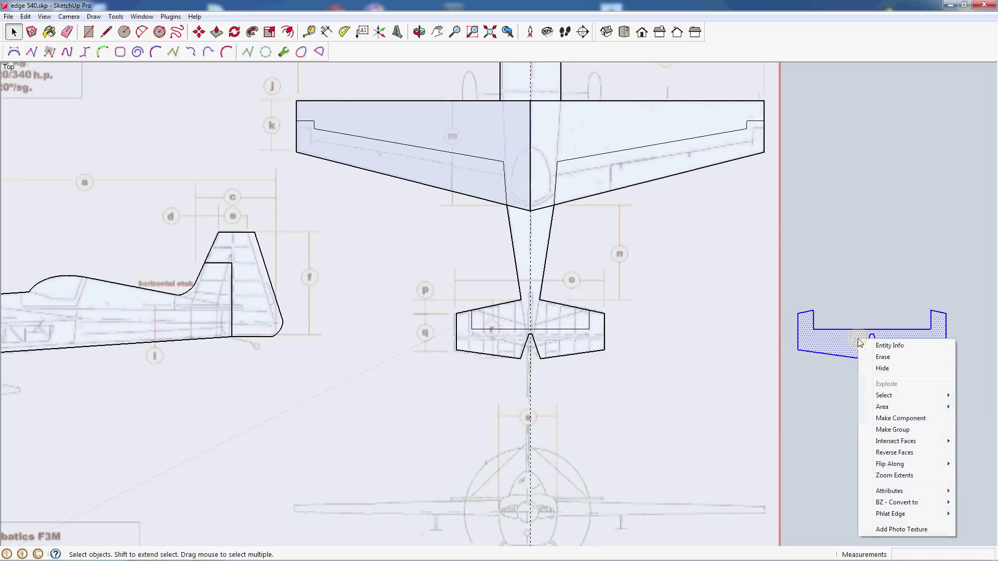
left_click(889, 419)
left_click(581, 362)
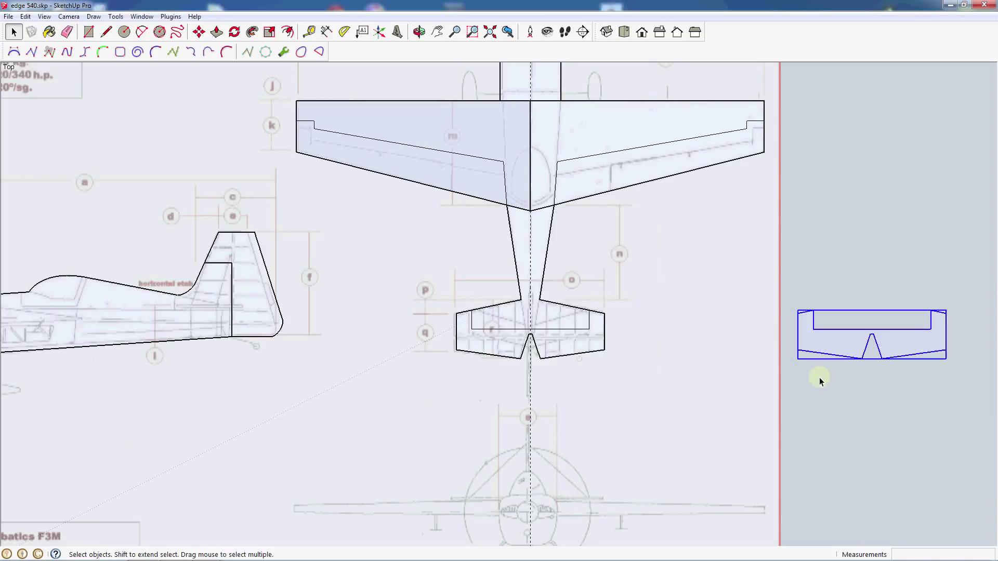
Try to turn the original rear fuselage and stabilizer in the plan view into a component
double_click(522, 316)
right_click(522, 313)
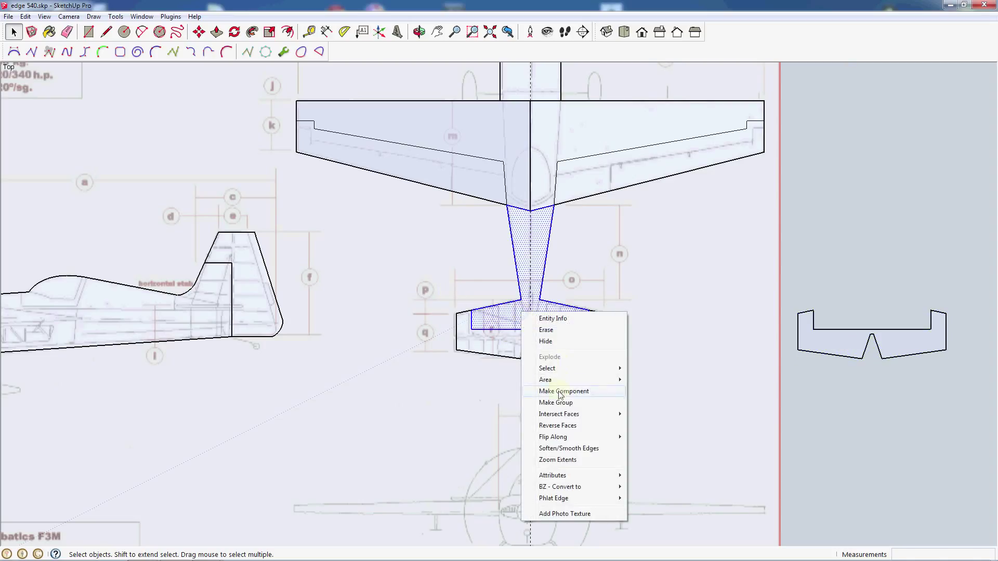
left_click(560, 393)
left_click(580, 368)
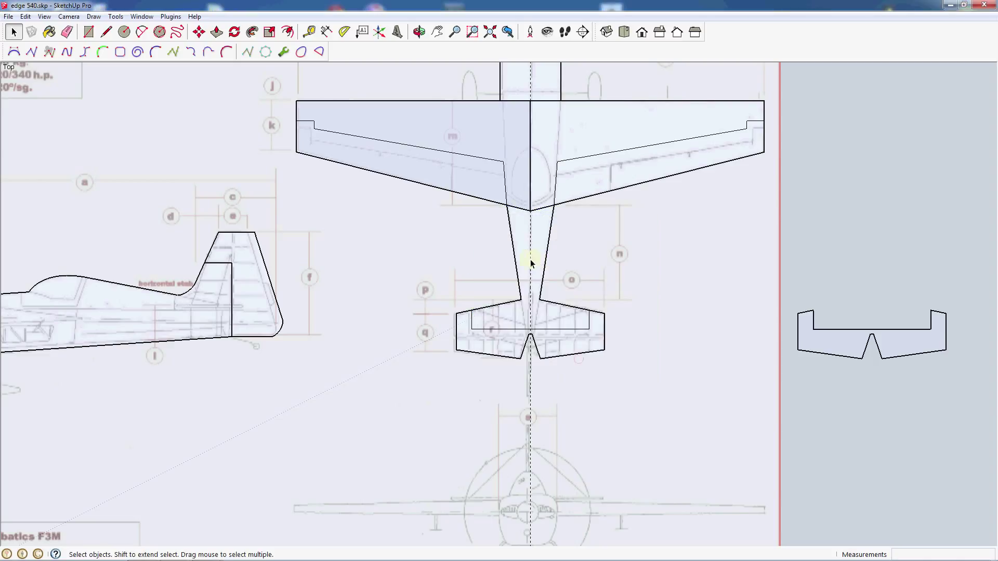
Copy the rear fuselage and stabilizer about 21.4 inches to above the elevator copy and make the copy a component
left_click(536, 259)
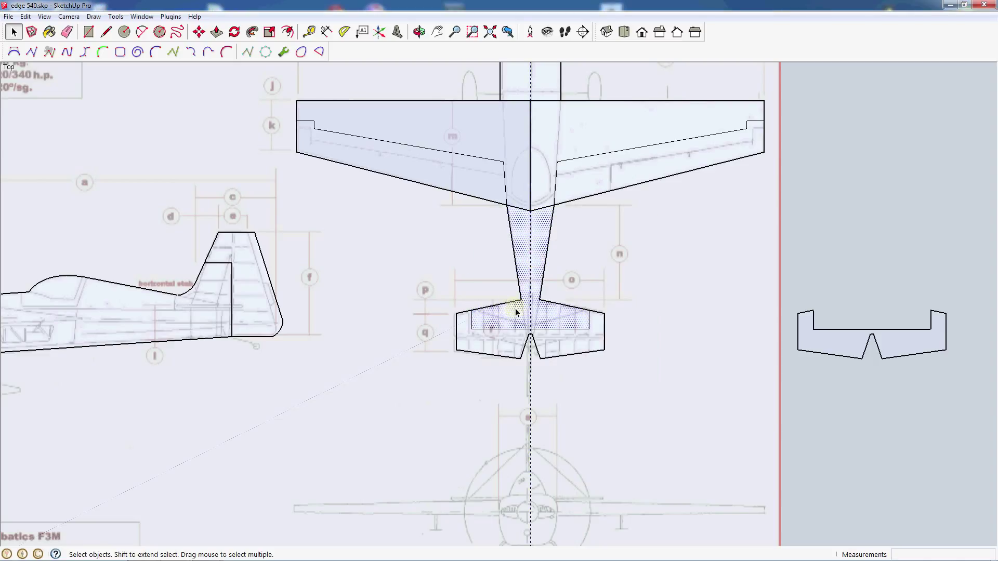
double_click(535, 255)
key("m")
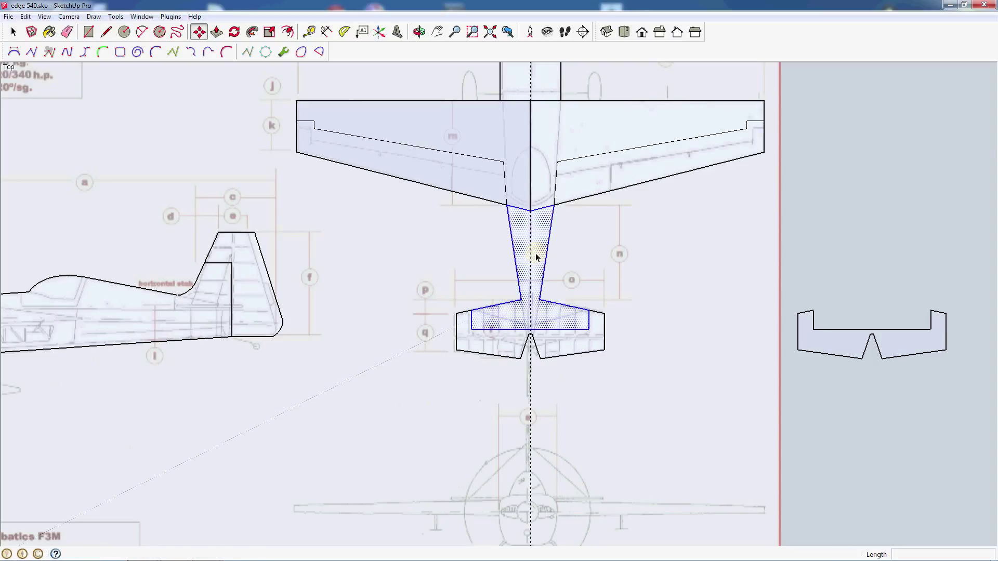
left_click(536, 254)
key("ctrl")
left_click(862, 194)
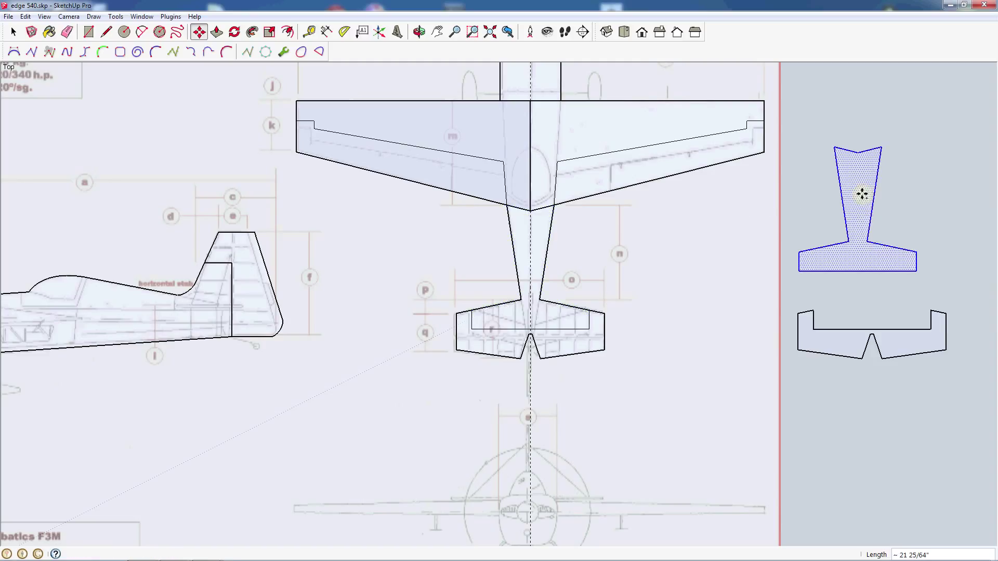
right_click(861, 196)
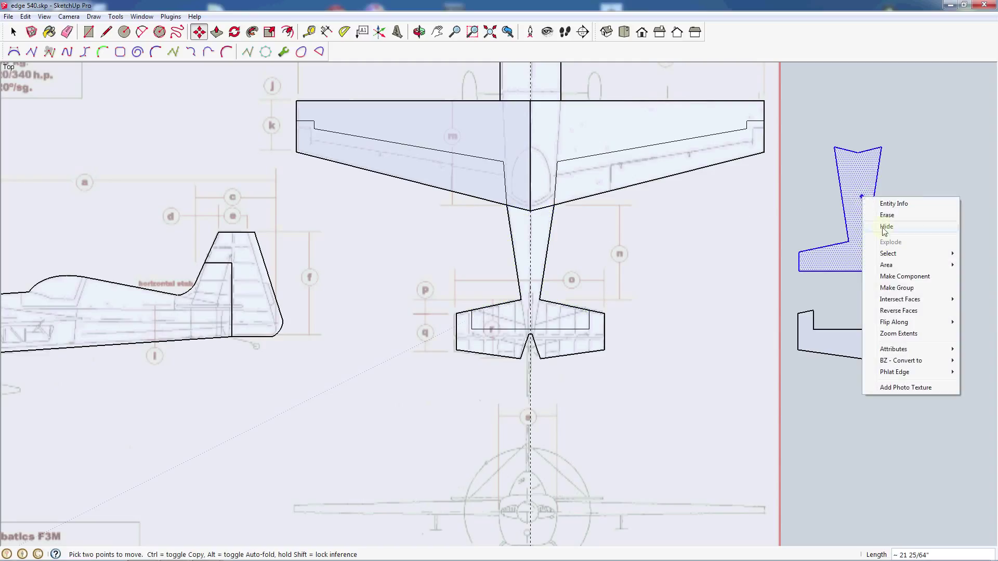
left_click(896, 277)
left_click(581, 361)
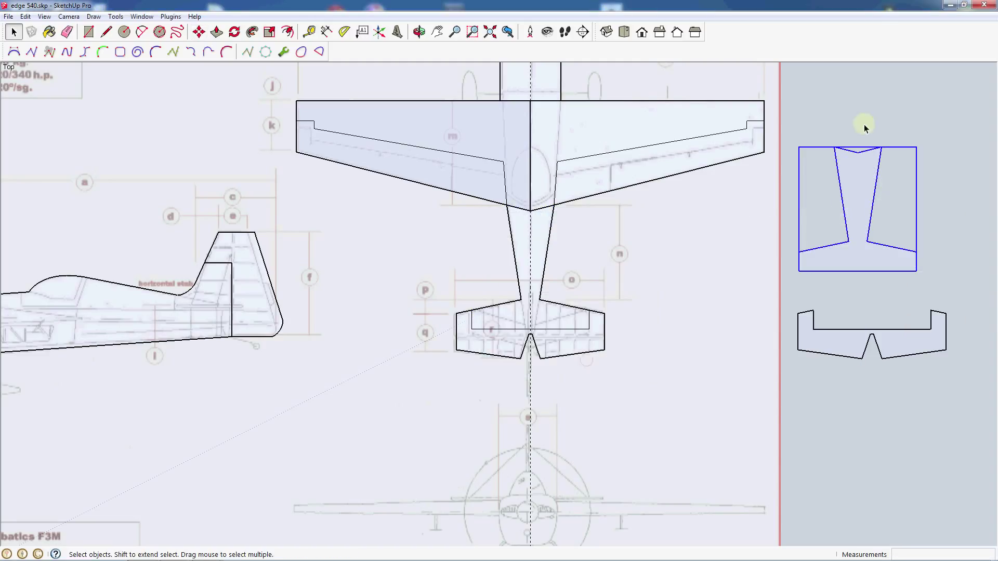
left_click(544, 316)
left_click(547, 335)
left_click(546, 279)
left_click(539, 251)
scroll(538, 418, "down", 3)
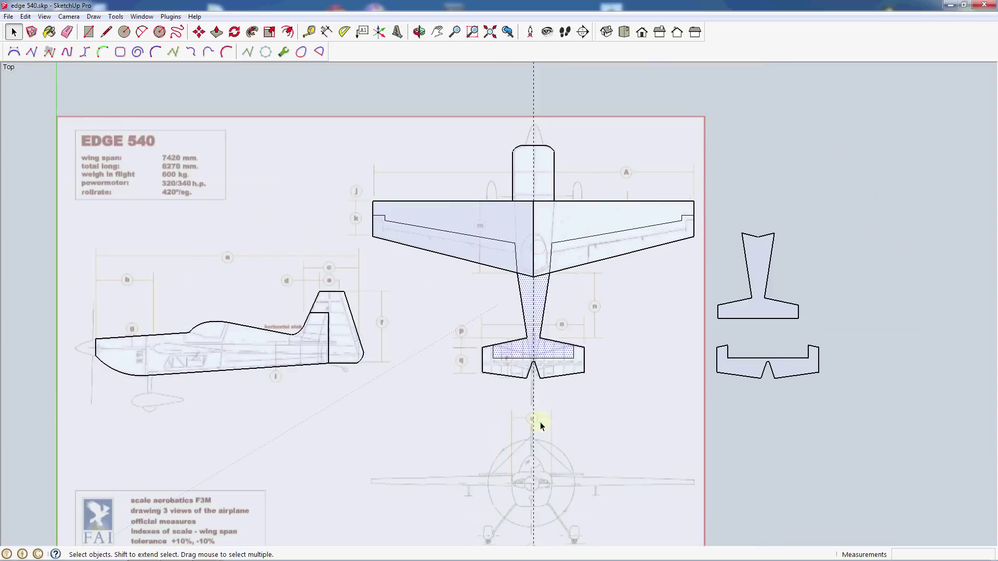
left_click(577, 217)
left_click(500, 227)
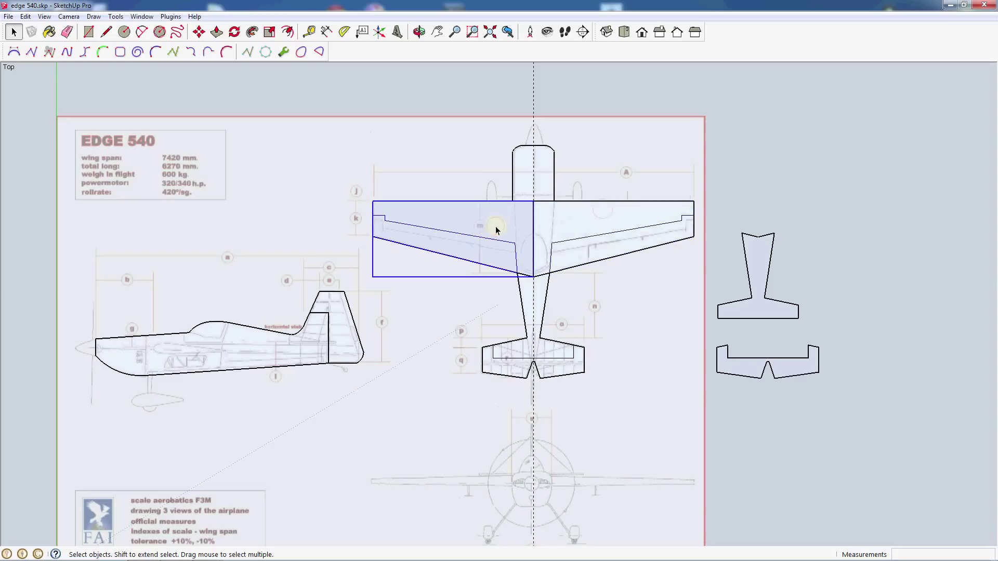
Copy the nose section about 20.7 inches to above the rear fuselage copy and make the copy a component
left_click(539, 177)
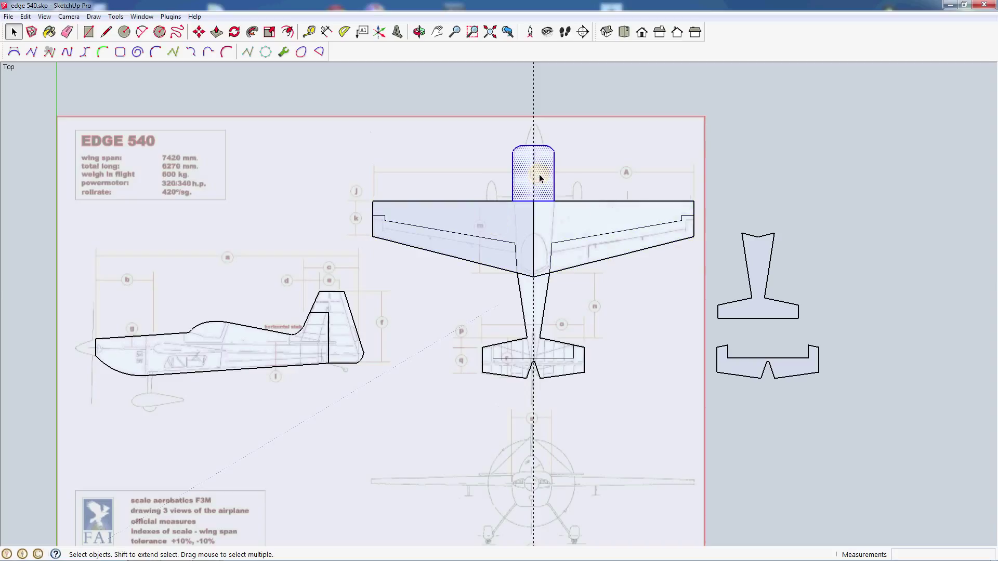
key("m")
left_click(539, 173)
key("ctrl")
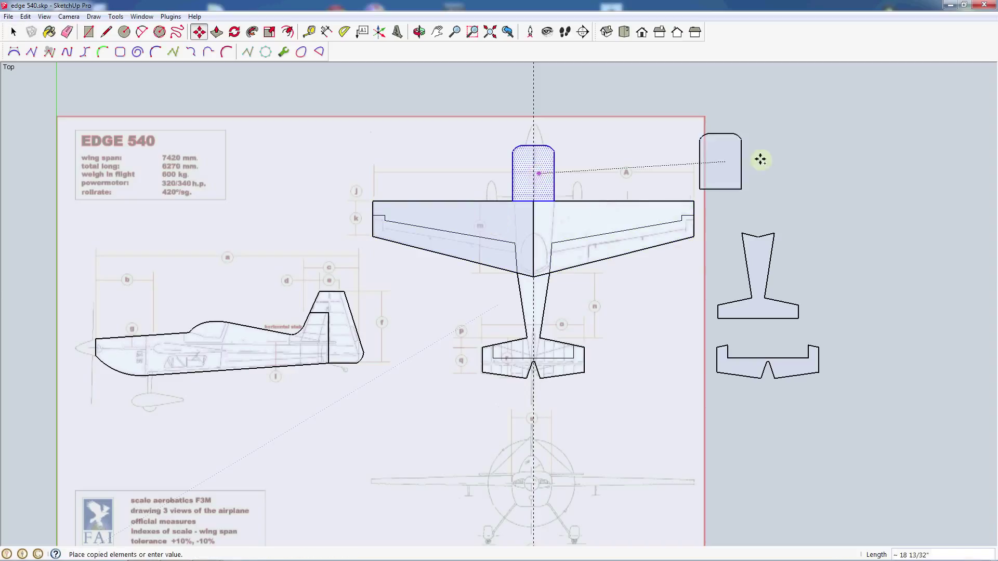
left_click(760, 174)
right_click(760, 178)
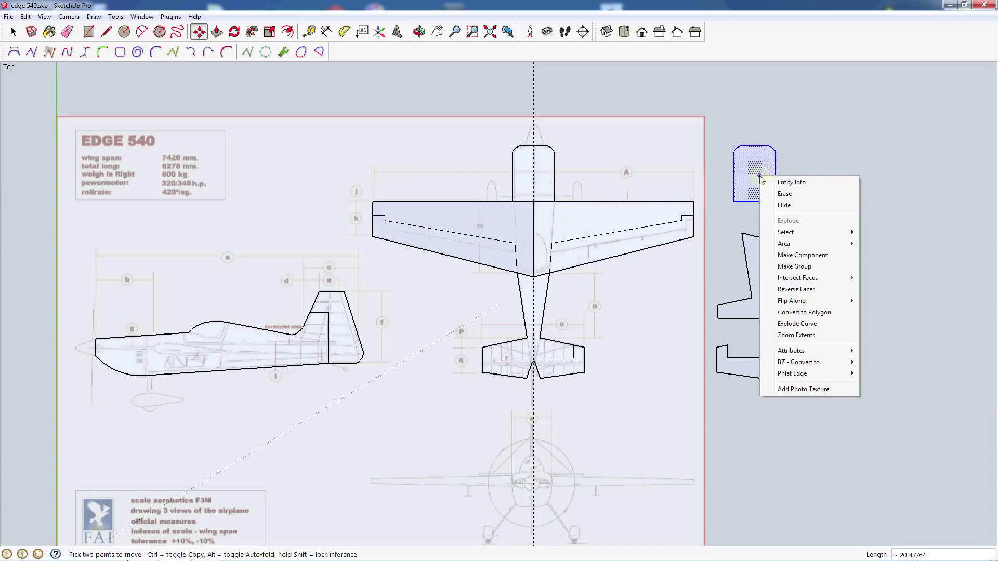
left_click(799, 255)
left_click(576, 361)
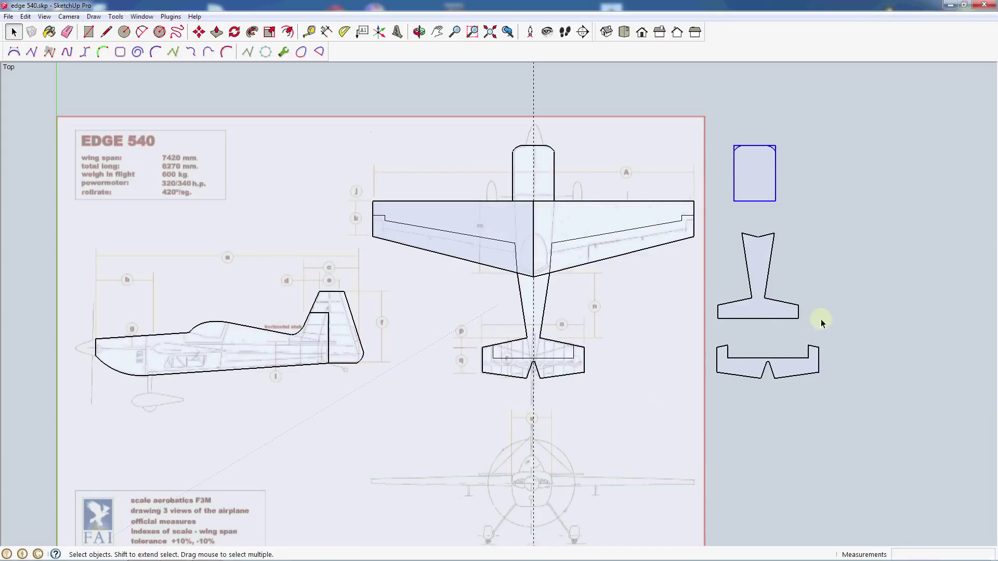
Copy the right wing half about 44.5 inches to the empty area right of the other copied parts
scroll(434, 229, "down", 2)
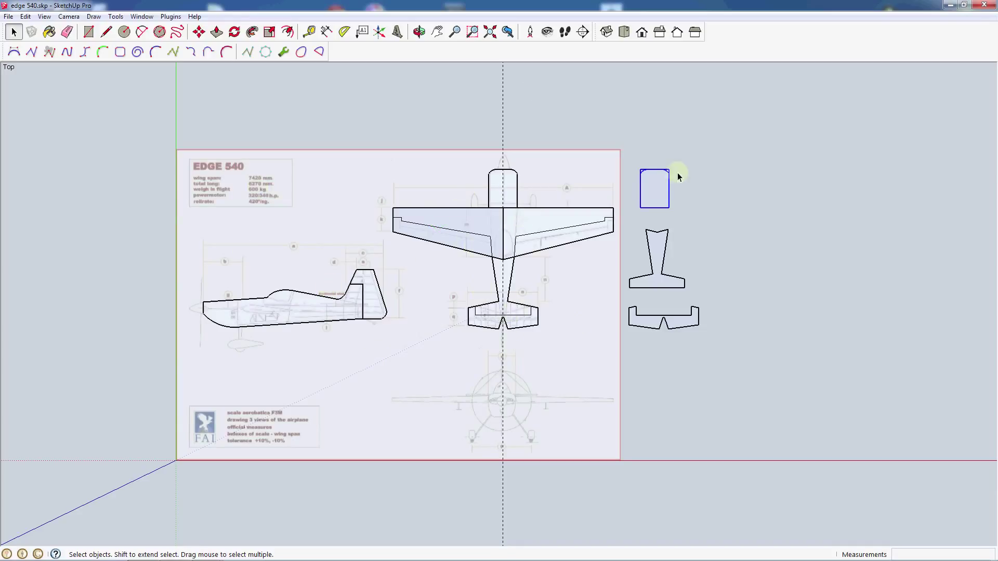
left_click(519, 228)
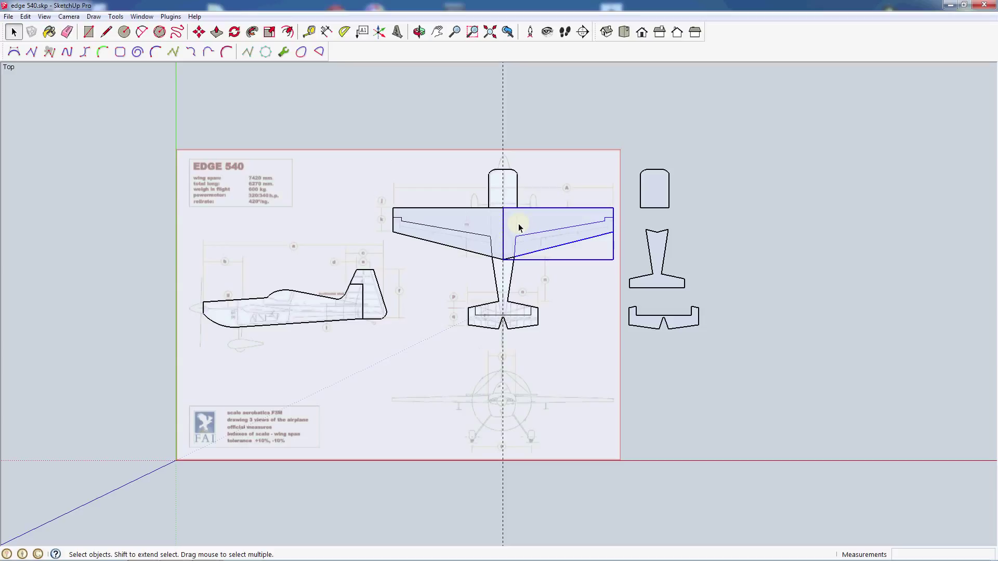
key("m")
key("ctrl")
left_click(519, 227)
left_click(842, 200)
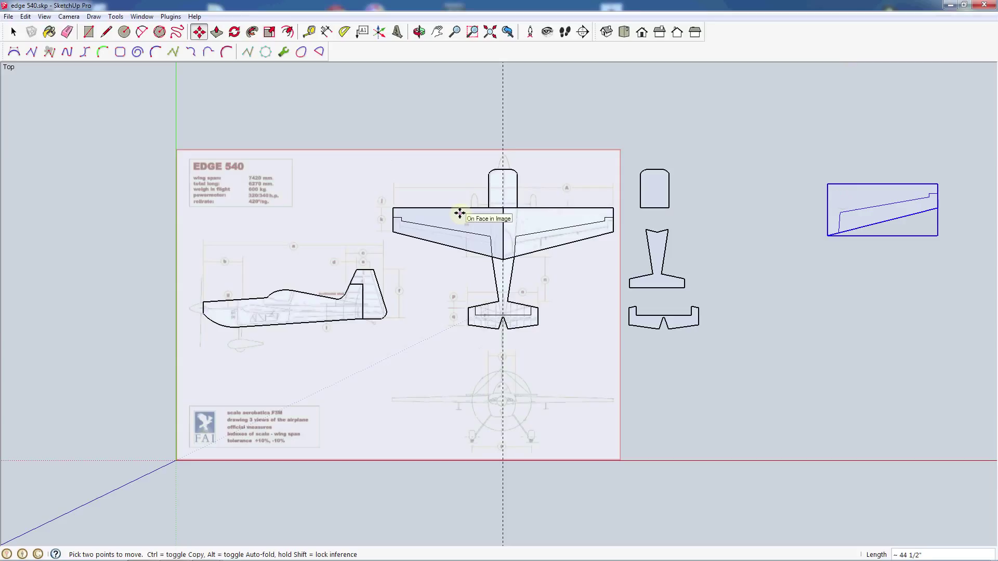
Copy the left wing half to the space between the nose copy and the right wing copy
key("space")
left_click(457, 223)
double_click(457, 224)
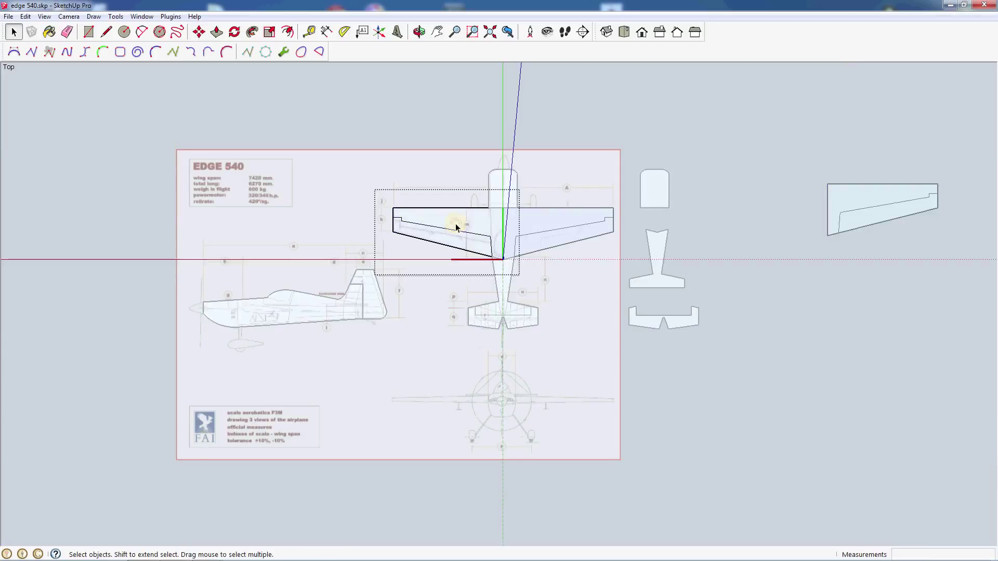
left_click(678, 106)
left_click(456, 213)
key("m")
key("ctrl")
left_click(456, 214)
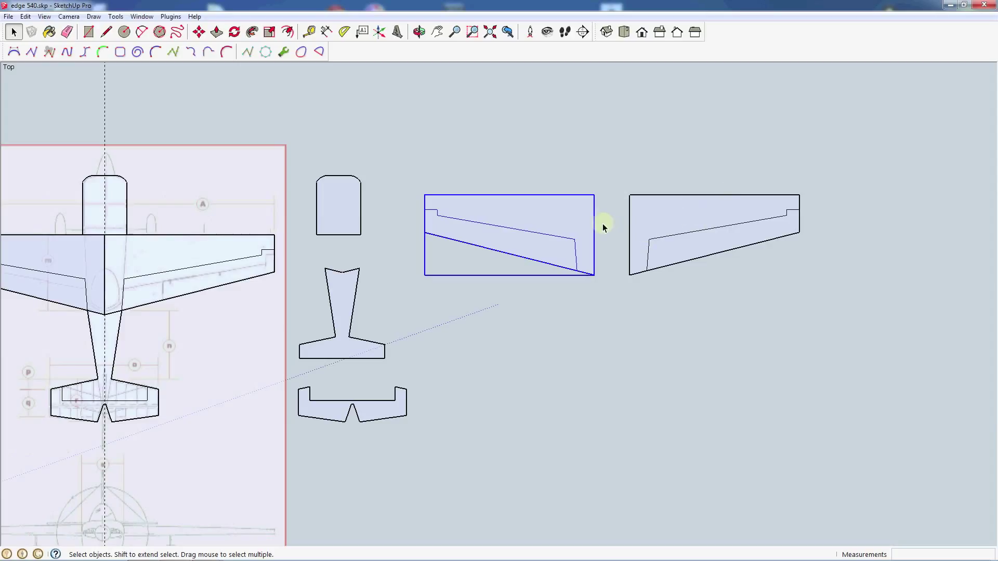
Explode the copied left and right wing half components into loose geometry
right_click(536, 215)
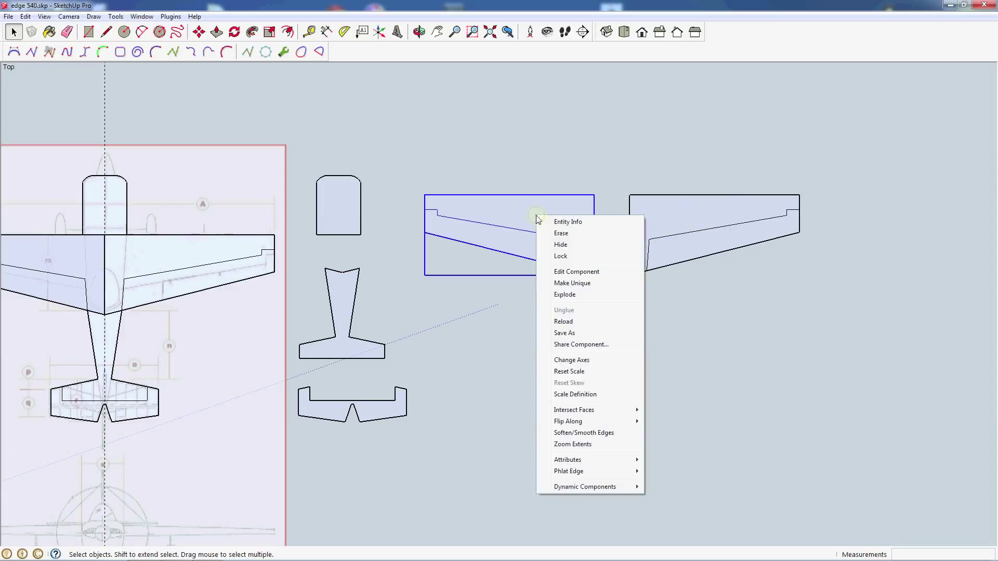
left_click(574, 295)
left_click(678, 216)
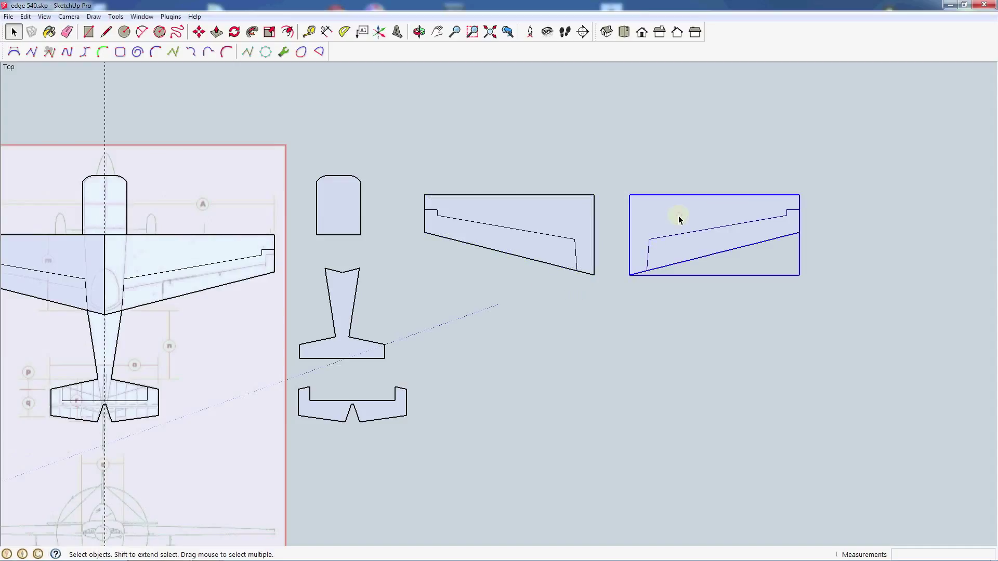
right_click(679, 216)
left_click(714, 295)
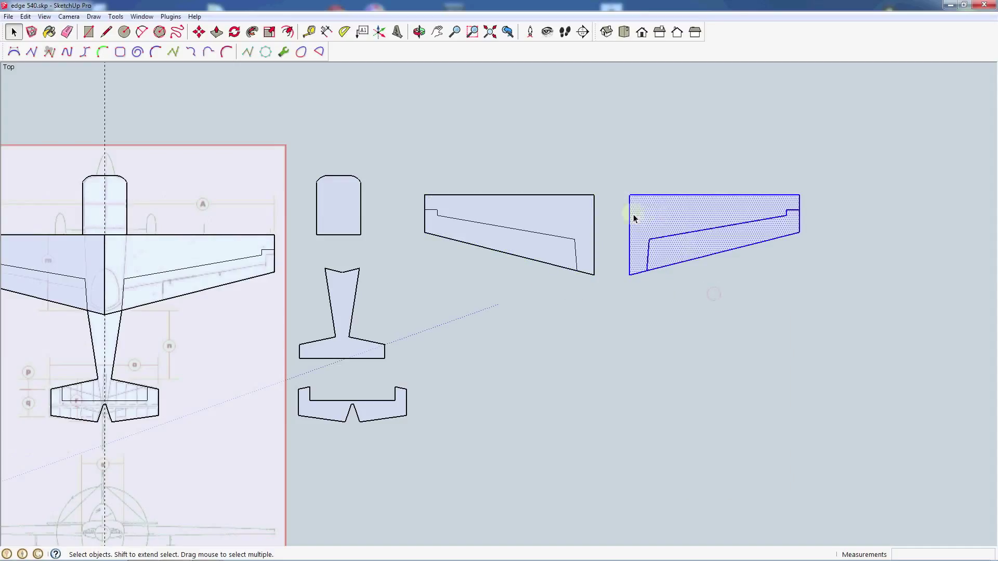
Move the right wing half copy against the left one so their root edges meet at the leading-edge corner
key("m")
left_click(629, 196)
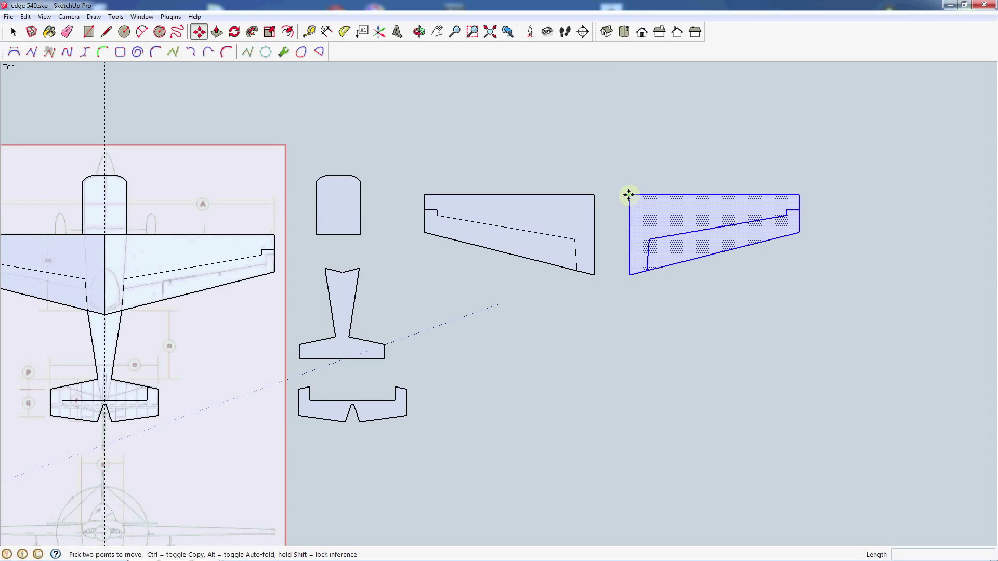
left_click(595, 197)
Delete the shared root line between the two wing halves to merge them into one wing
scroll(595, 219, "up", 8)
key("space")
left_click(589, 219)
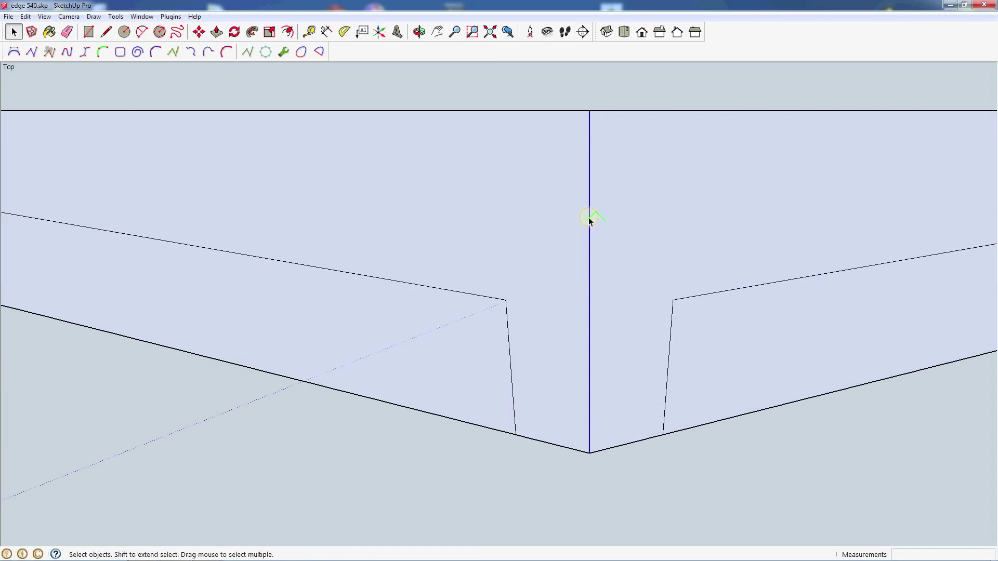
key("Delete")
scroll(559, 109, "down", 5)
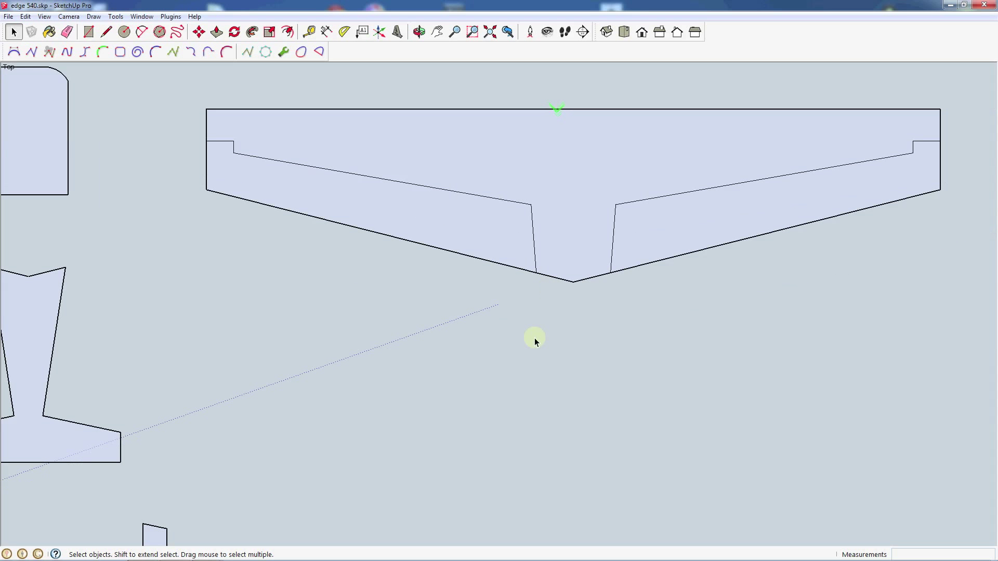
scroll(534, 343, "down", 2)
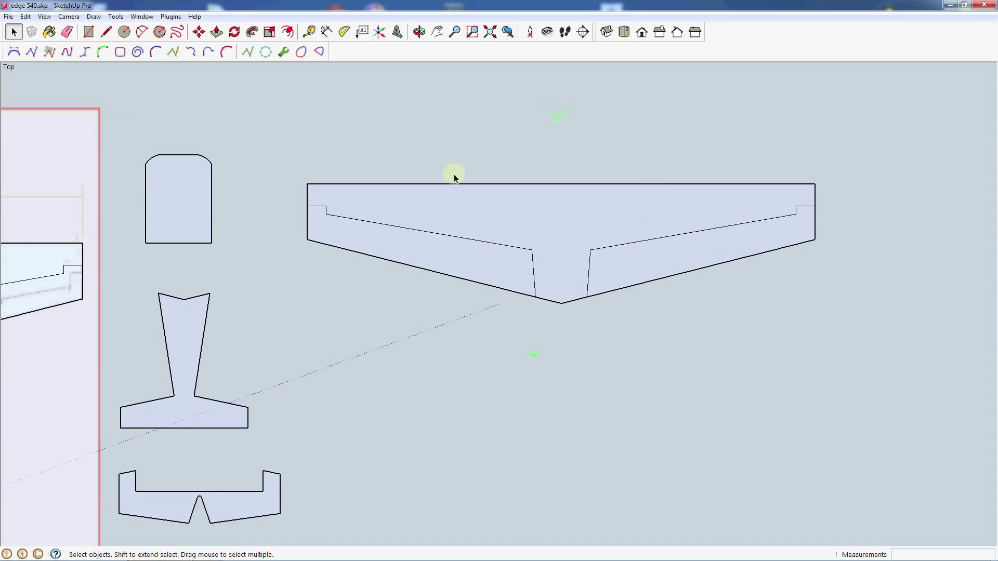
triple_click(574, 203)
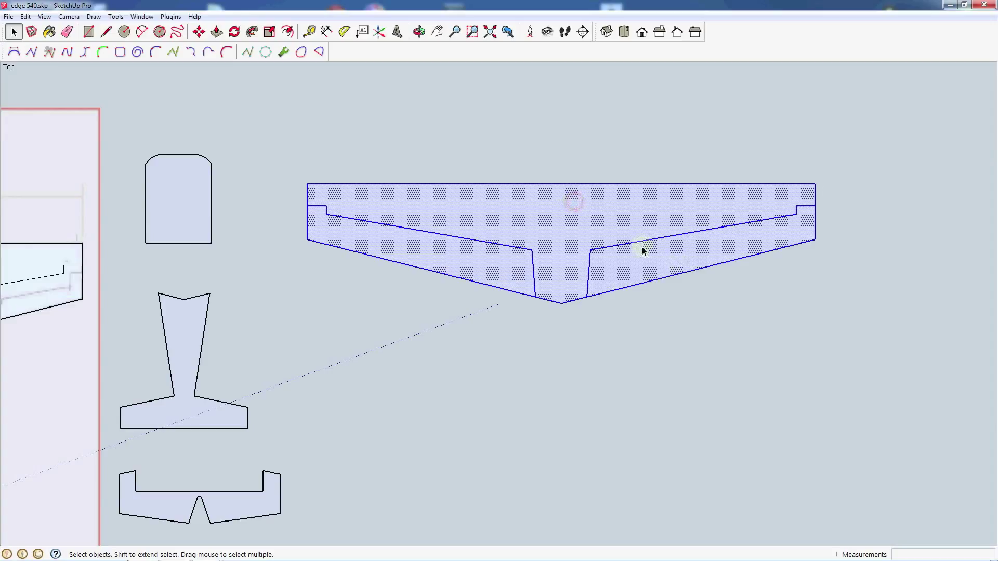
right_click(597, 214)
left_click(650, 291)
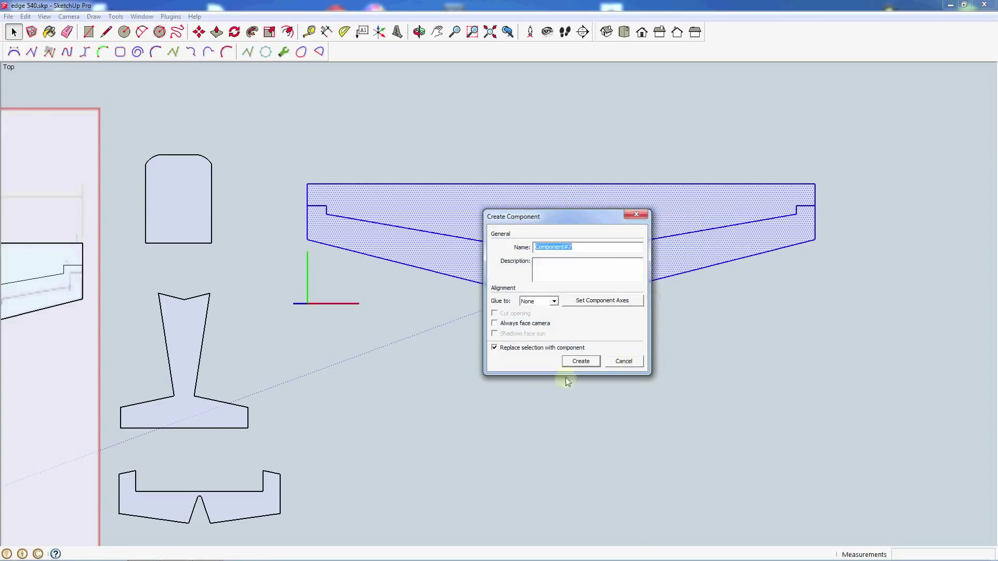
left_click(626, 363)
left_click(576, 151)
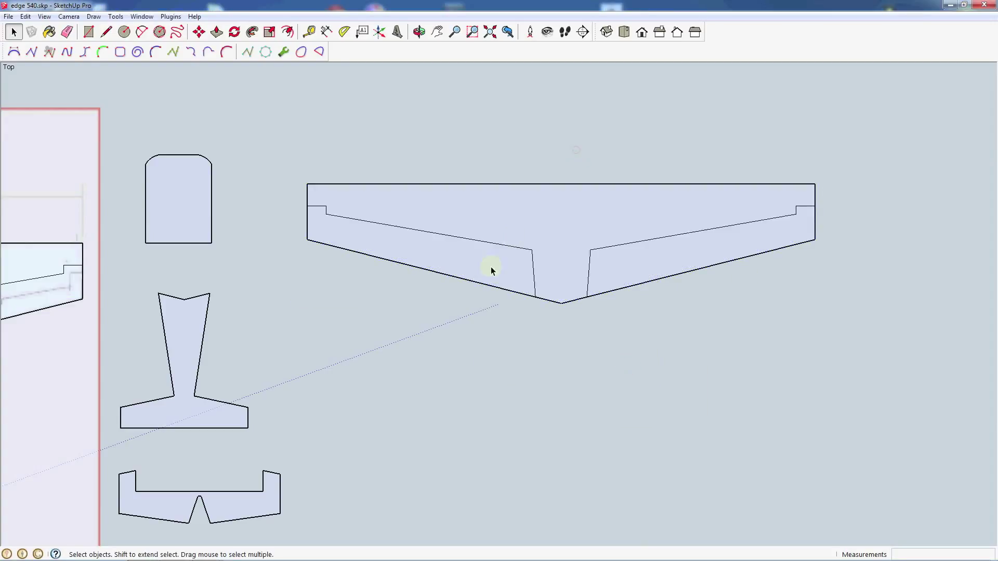
Copy the left aileron face with its edges to the free area just below the wing's left half
left_click(444, 256)
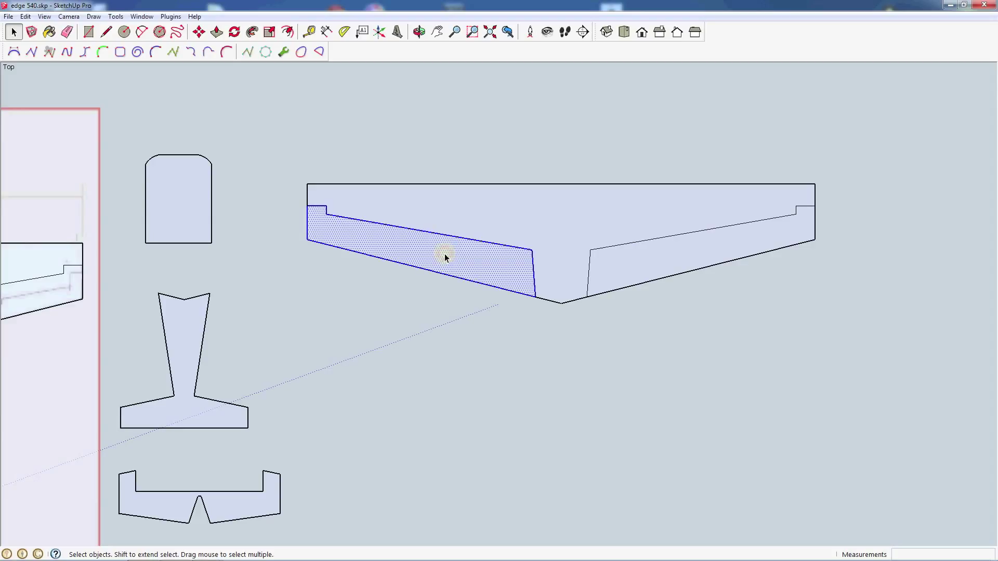
right_click(441, 255)
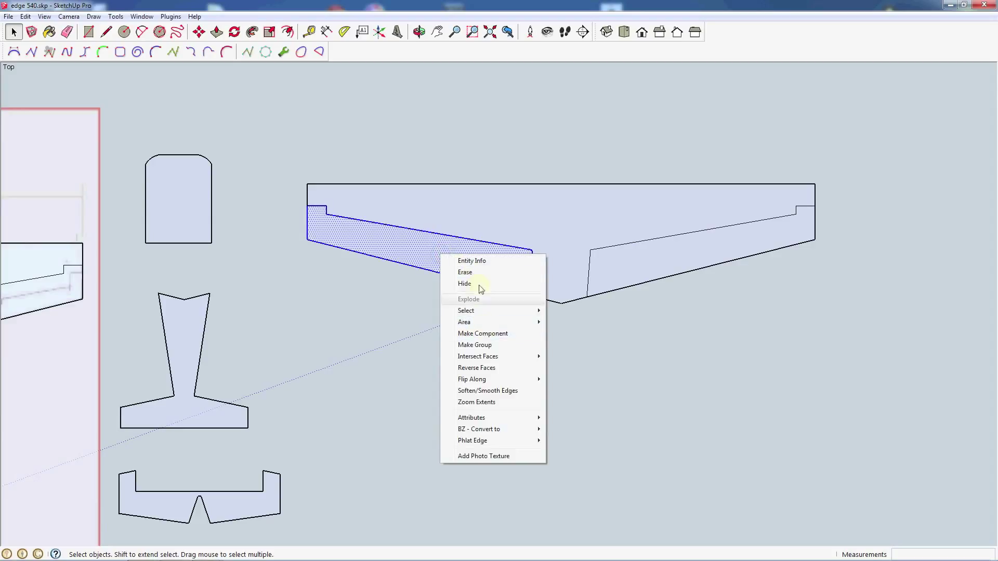
left_click(659, 419)
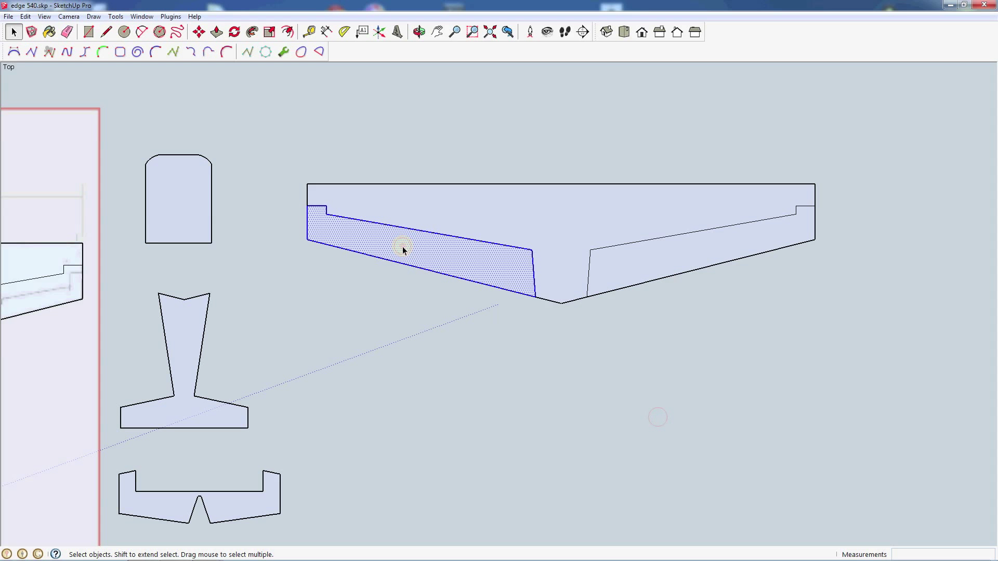
key("m")
key("ctrl")
left_click(405, 244)
left_click(371, 337)
key("space")
Copy the right aileron face with its edges to the free area just below the wing's right half
triple_click(686, 264)
left_click(721, 317)
double_click(694, 251)
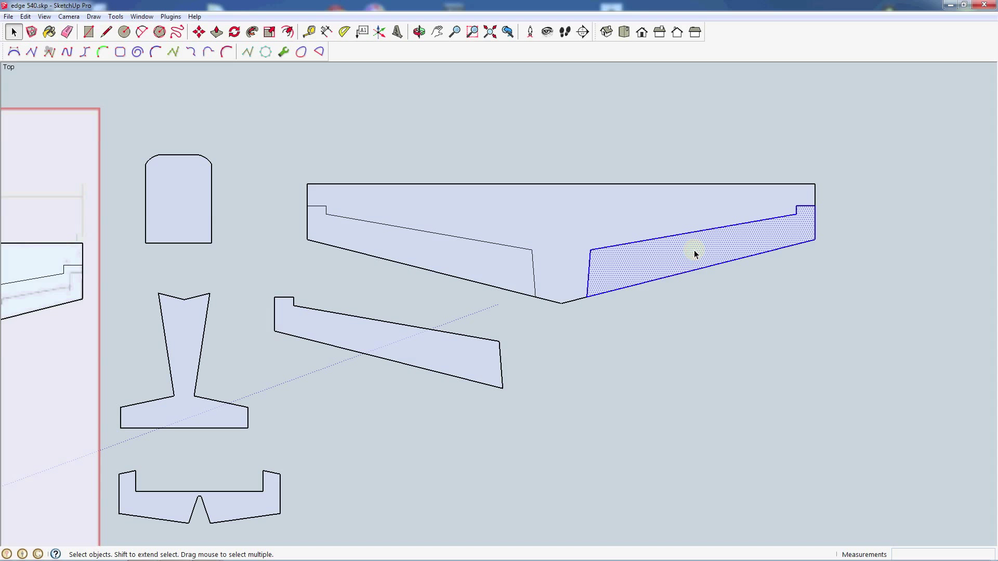
key("m")
key("ctrl")
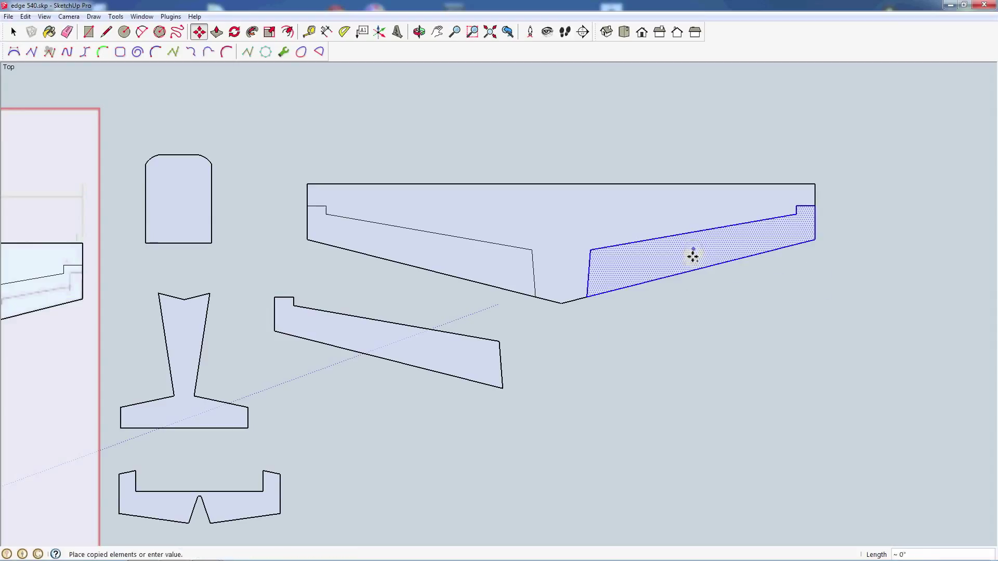
left_click(694, 250)
left_click(709, 317)
key("space")
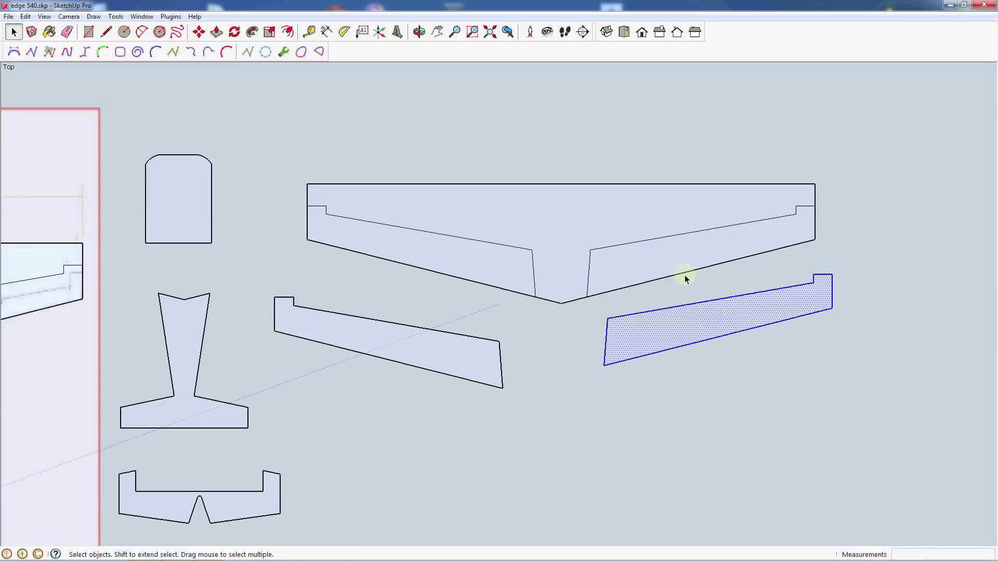
Delete the outer trailing and tip edges of both original ailerons so only the main wing outline remains
left_click(686, 271)
left_click(695, 270)
key("Delete")
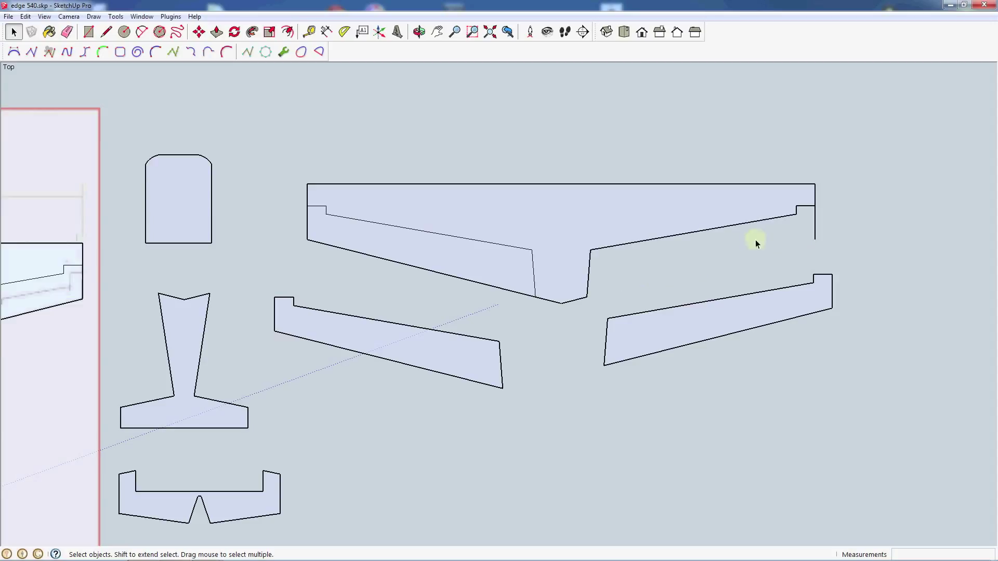
key("Delete")
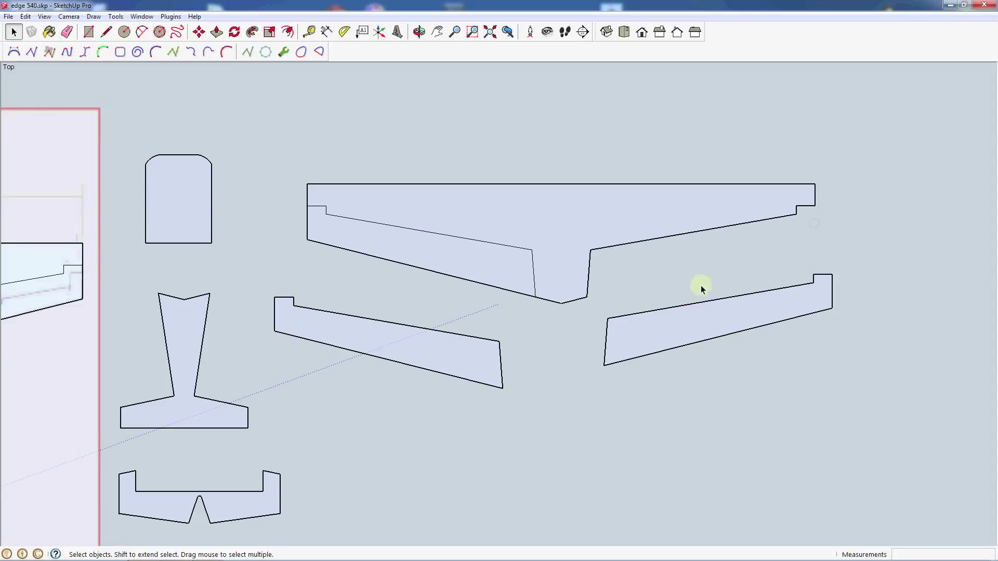
key("Delete")
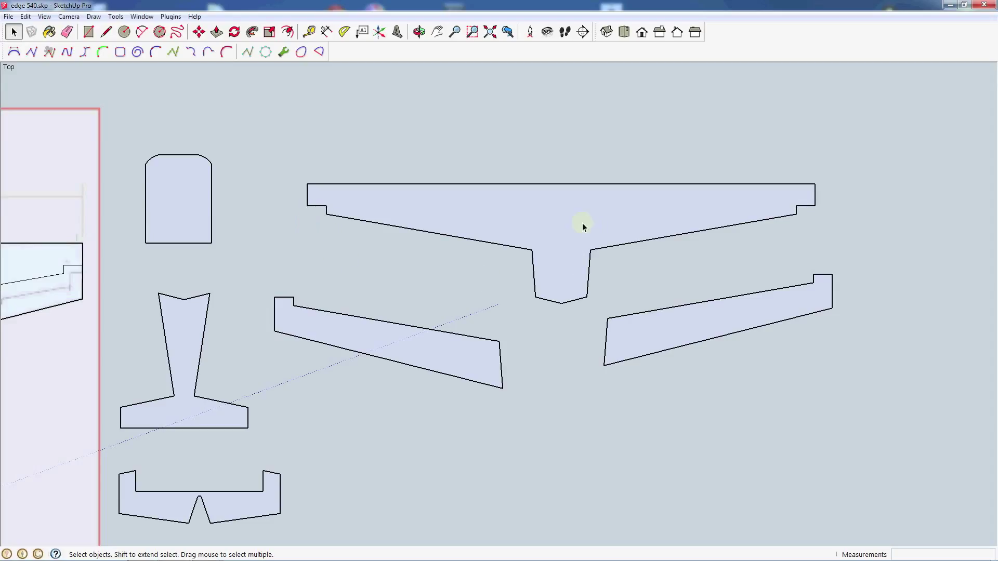
Make the main wing face and its outline a component
double_click(562, 214)
right_click(563, 214)
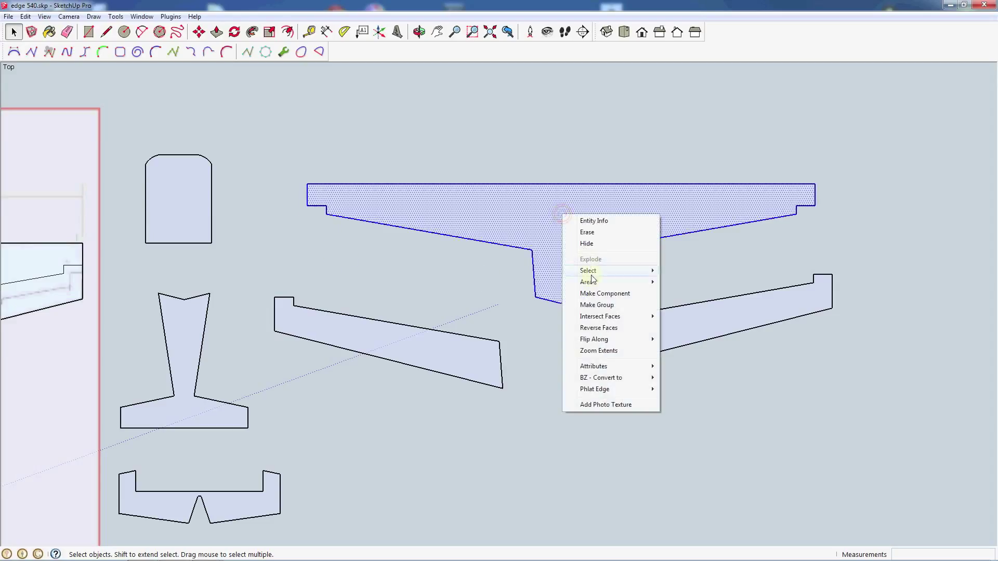
left_click(593, 294)
left_click(575, 363)
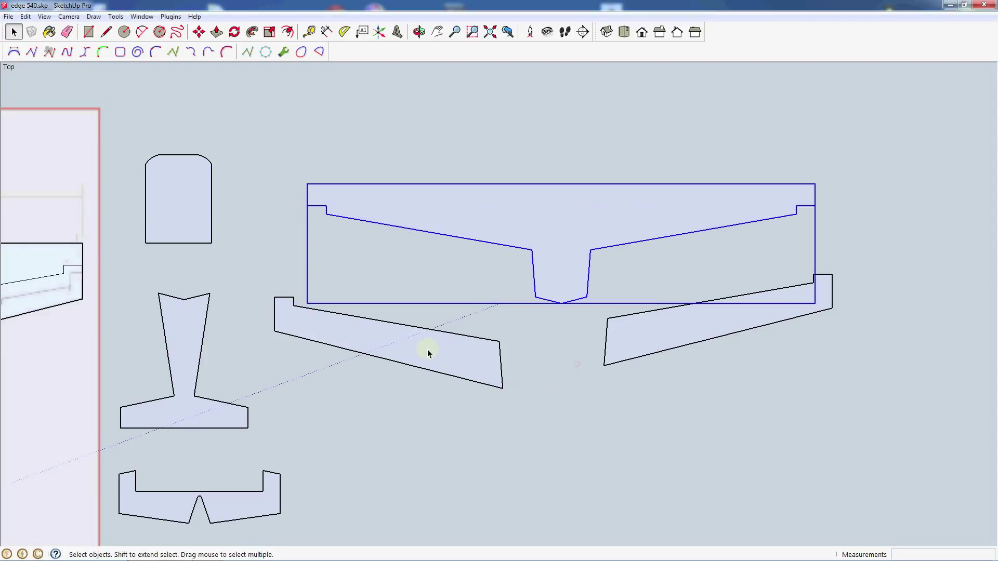
Make the left and right aileron copies two separate components
left_click(427, 351)
right_click(427, 351)
left_click(463, 426)
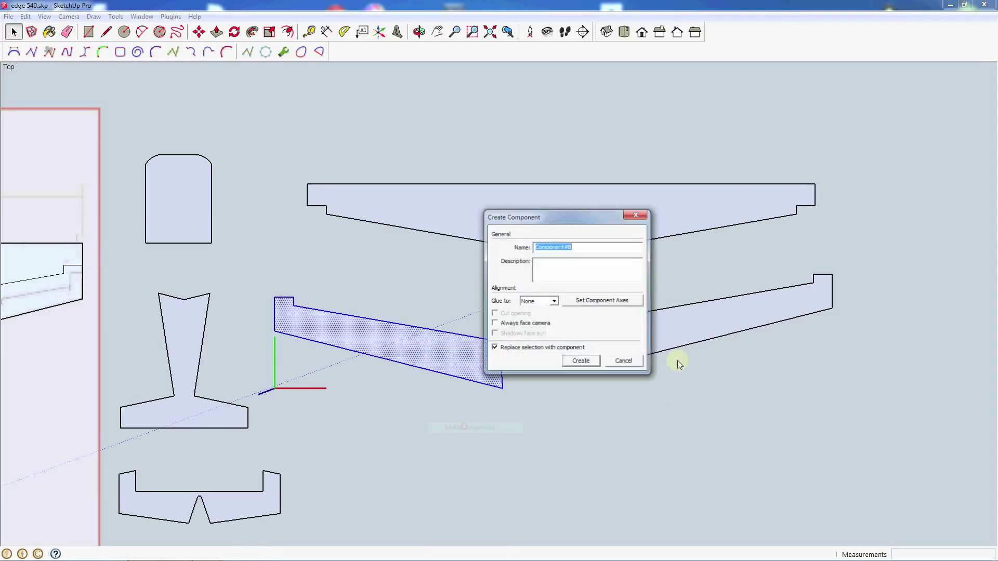
left_click(580, 362)
left_click(671, 331)
right_click(672, 329)
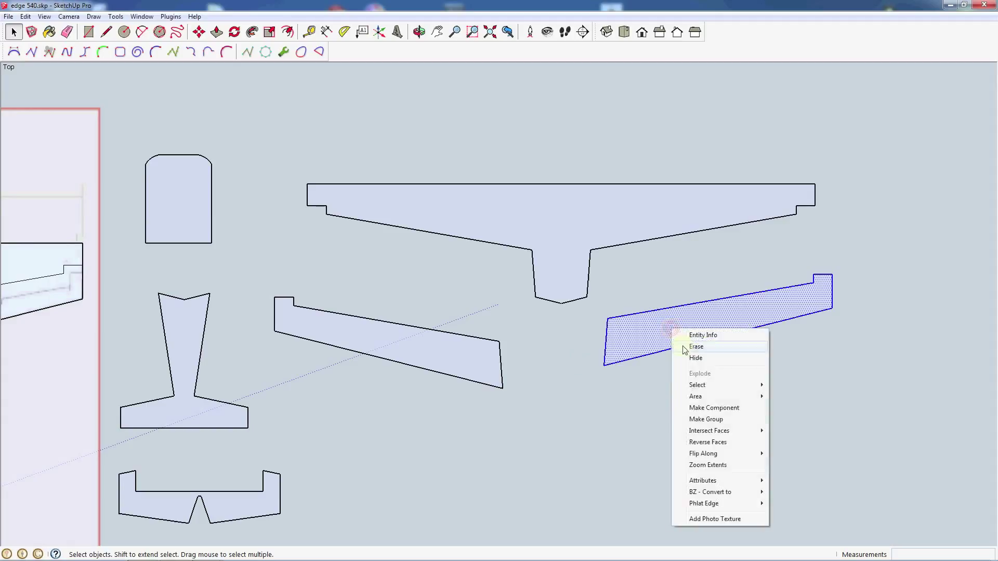
left_click(698, 408)
left_click(593, 367)
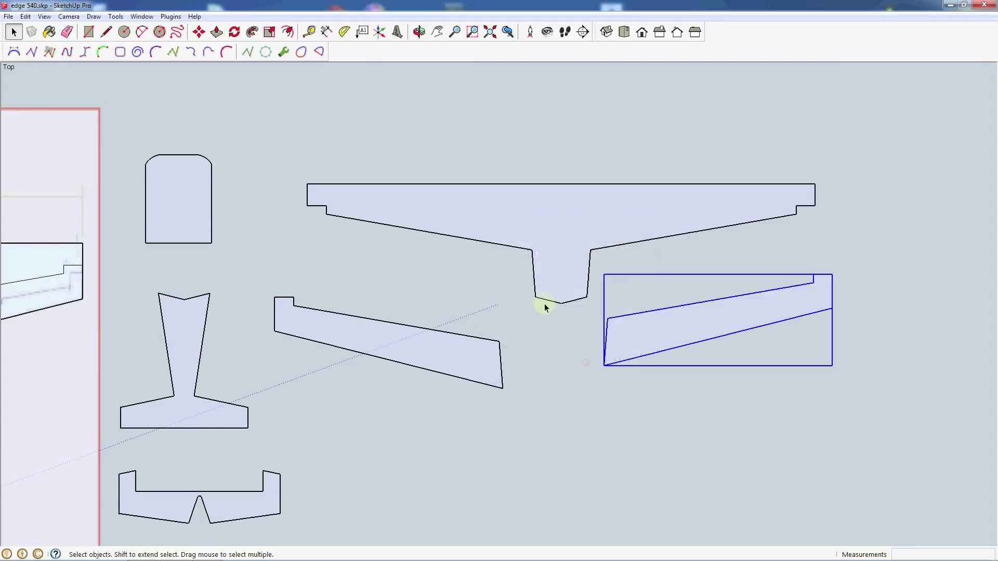
Copy the side-view fuselage component about 74 19/32" off the blueprint to the empty area above the wing copy
scroll(550, 404, "down", 2)
left_click(570, 350)
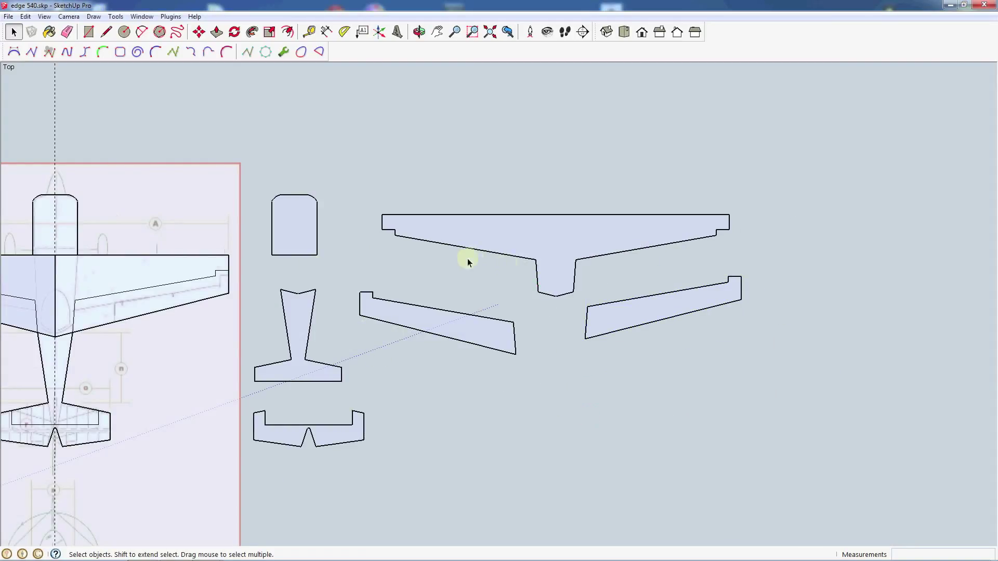
middle_click_drag(390, 370, 394, 341)
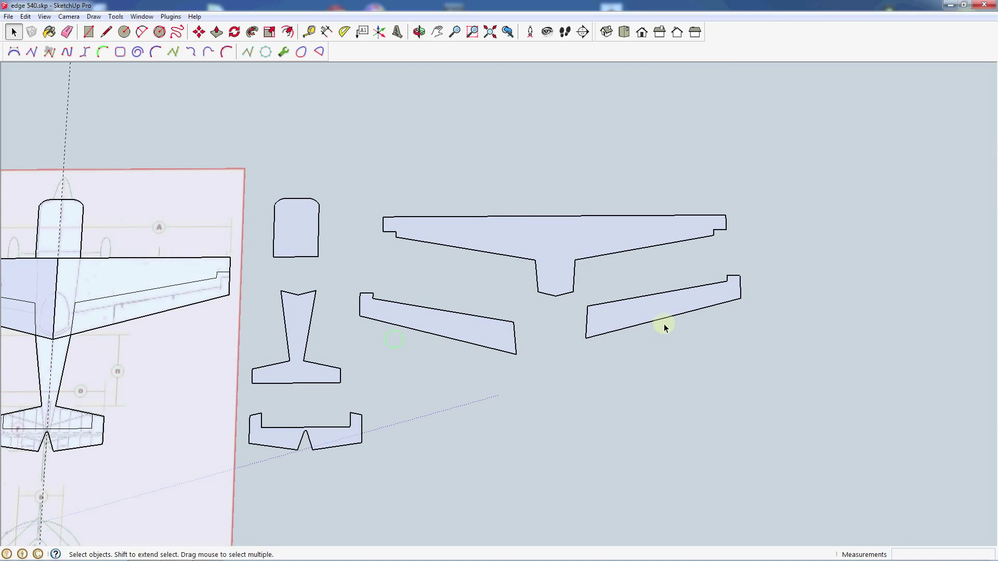
scroll(662, 328, "down", 4)
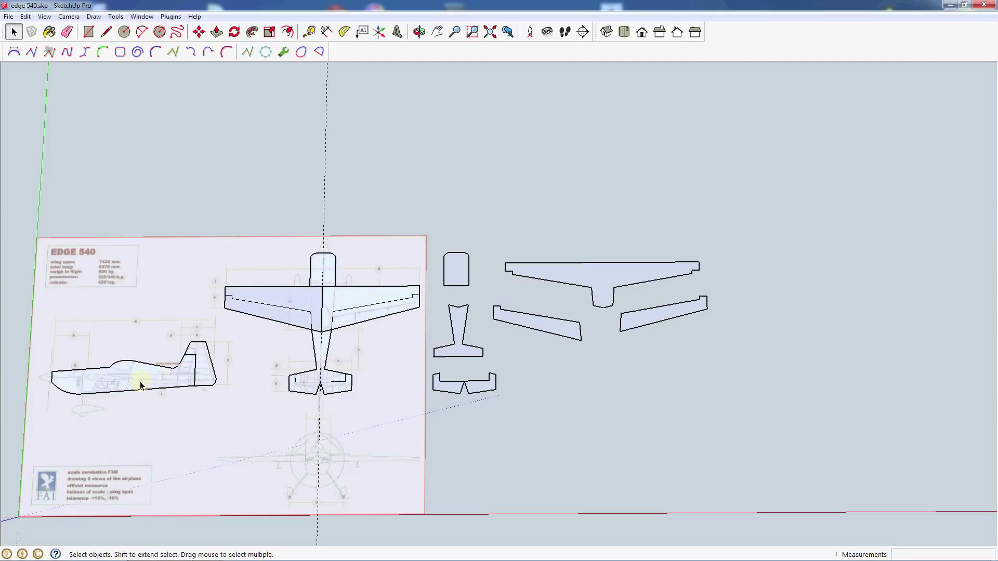
left_click(141, 384)
key("m")
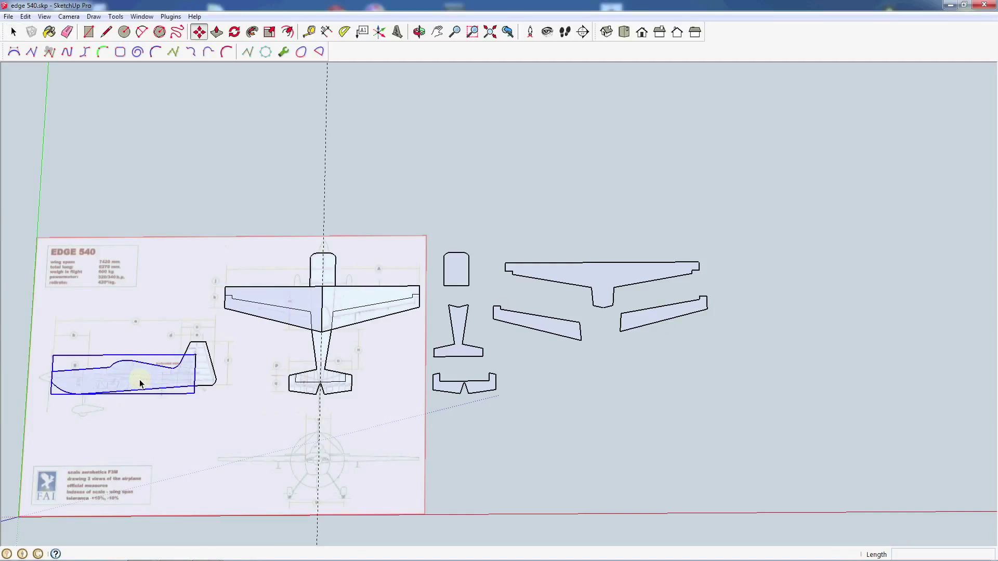
key("ctrl")
left_click(139, 379)
left_click(576, 172)
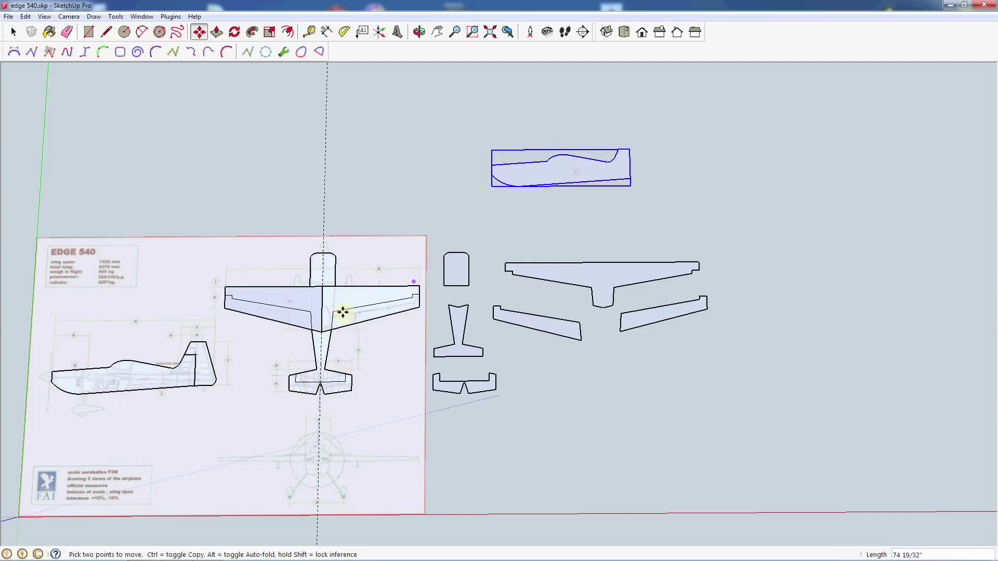
key("space")
Copy the side-view rudder component off the blueprint to just behind the fuselage copy's tail
left_click(210, 372)
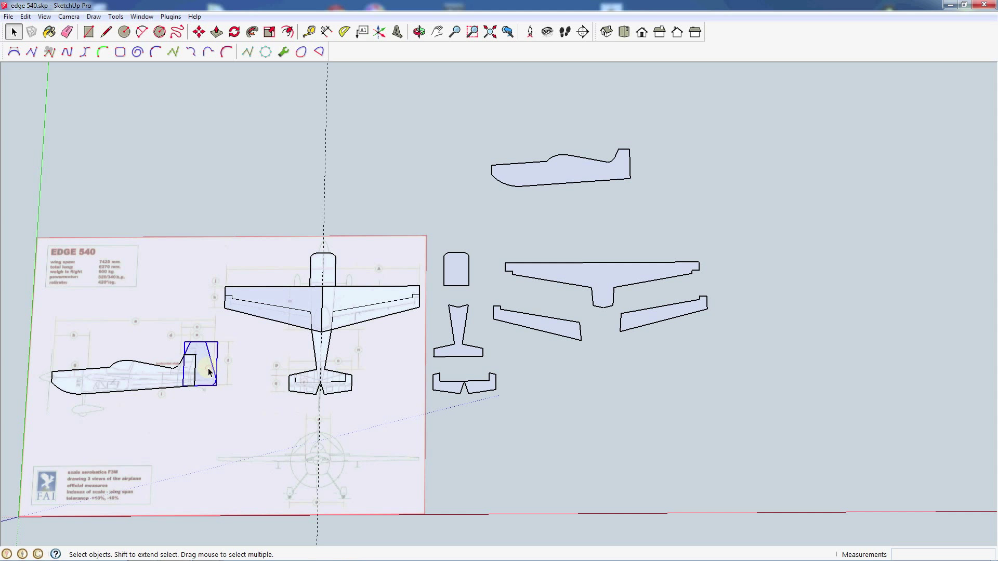
key("m")
left_click(208, 372)
key("ctrl")
left_click(657, 155)
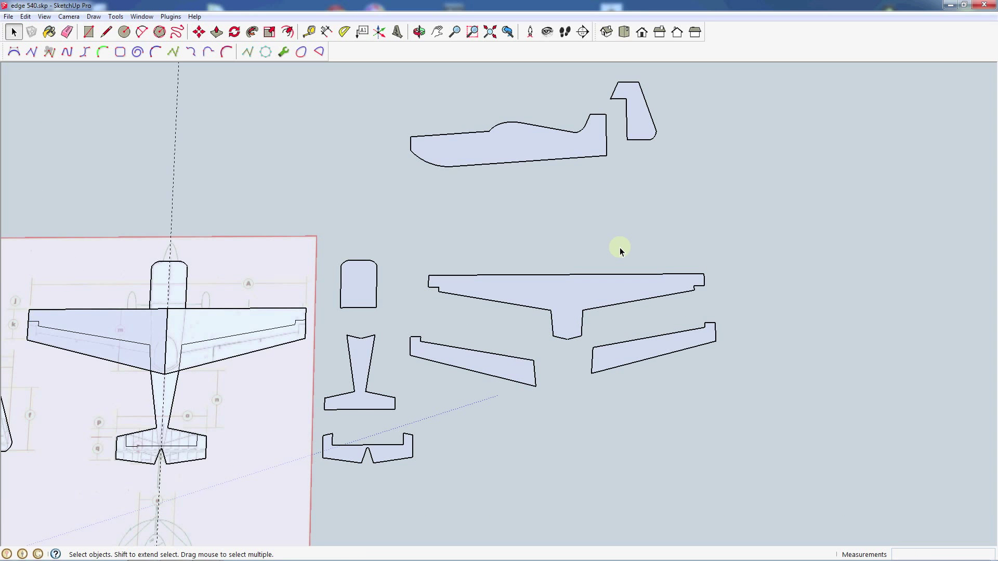
Open the main wing component for editing
scroll(538, 418, "down", 3)
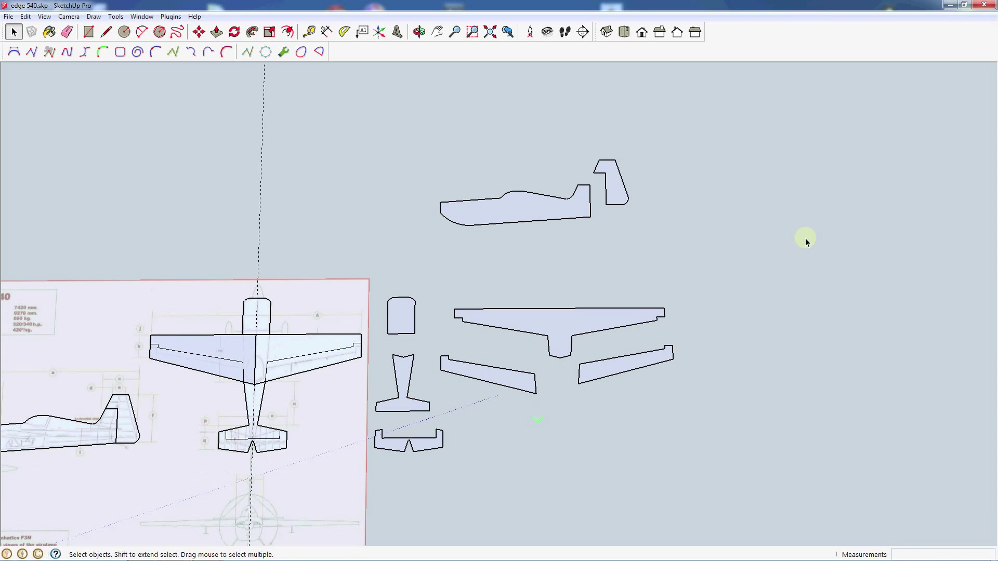
scroll(806, 229, "up", 1)
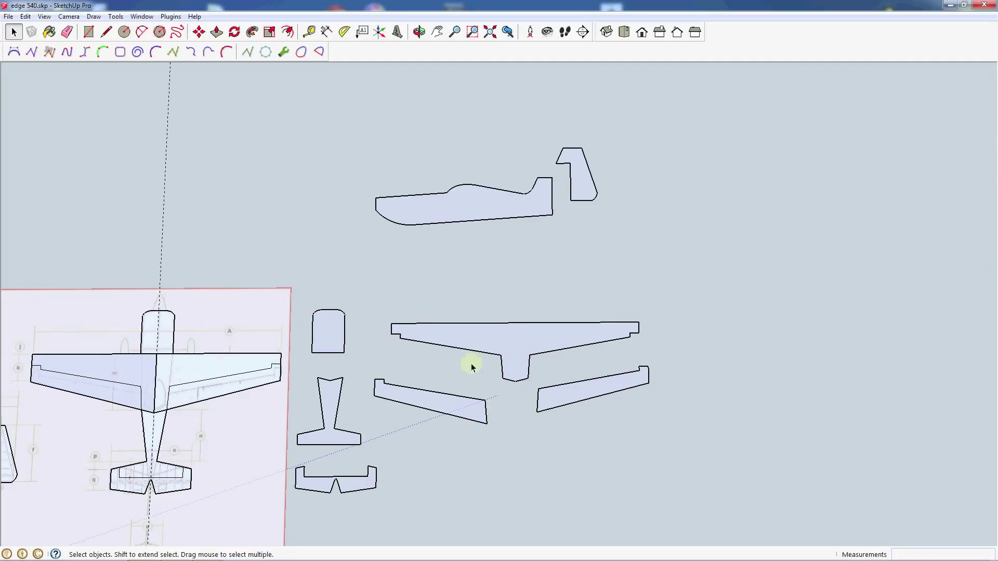
middle_click_drag(466, 377, 481, 323)
scroll(512, 358, "up", 3)
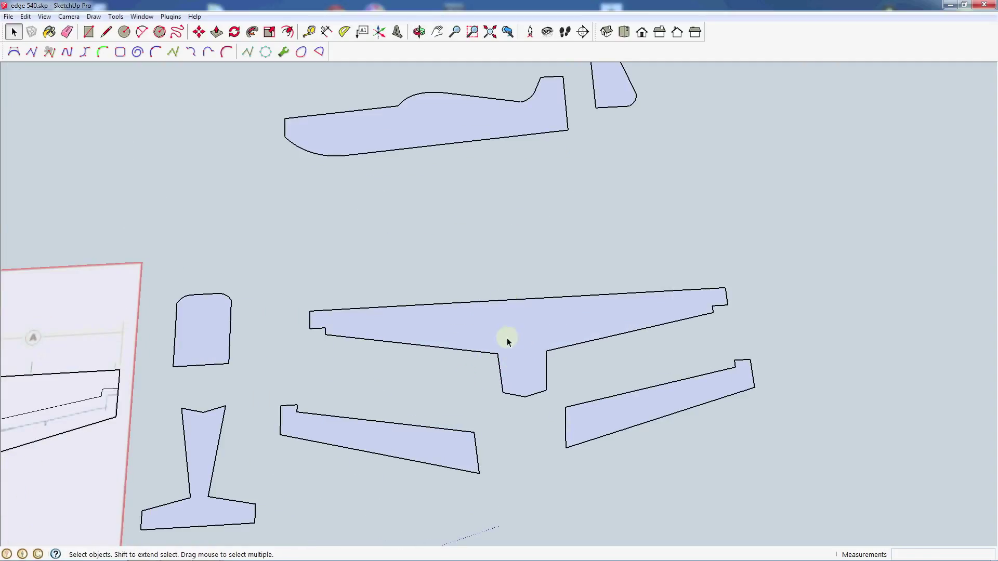
double_click(507, 341)
middle_click_drag(484, 363, 514, 249)
scroll(515, 334, "up", 2)
scroll(574, 274, "up", 1)
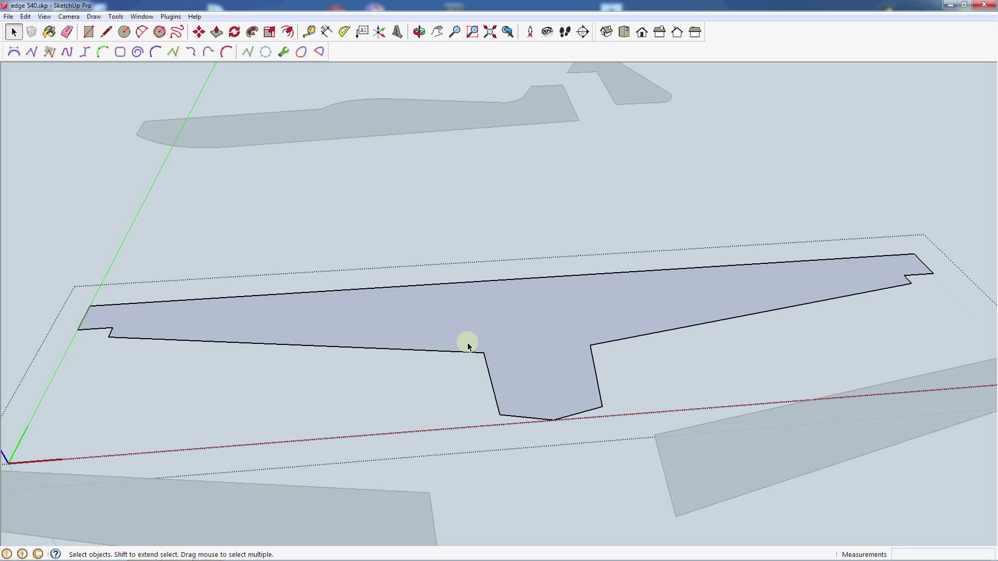
Extrude the main wing's face 6 mm with Push/Pull and finish editing the wing component
left_click(217, 32)
left_click(535, 320)
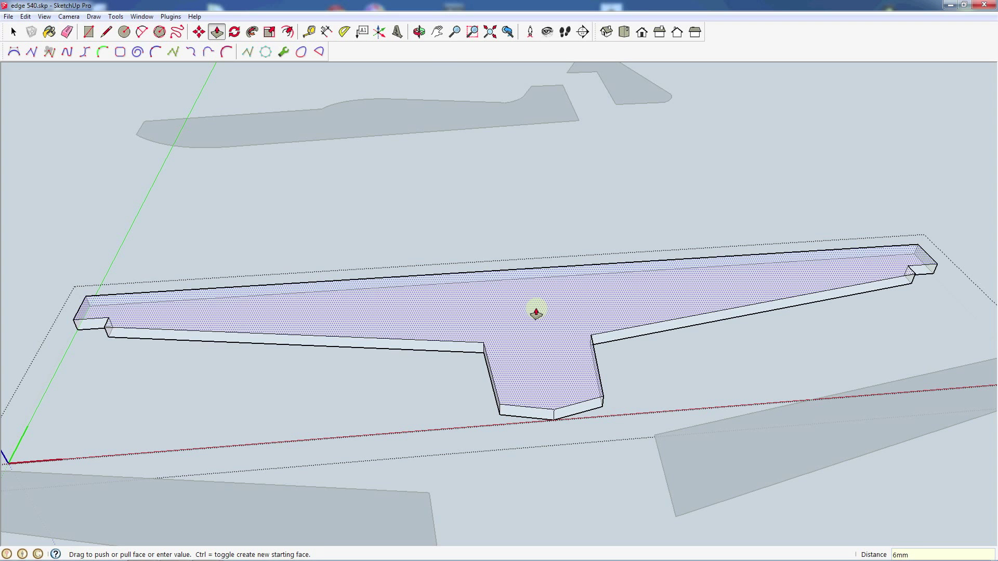
key("Return")
left_click(535, 379)
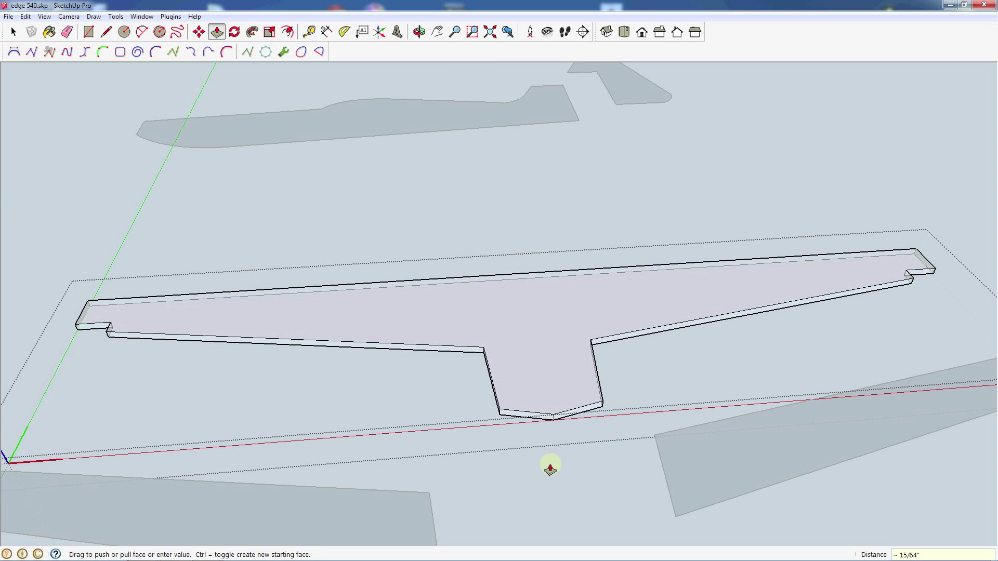
key("space")
scroll(468, 369, "up", 4)
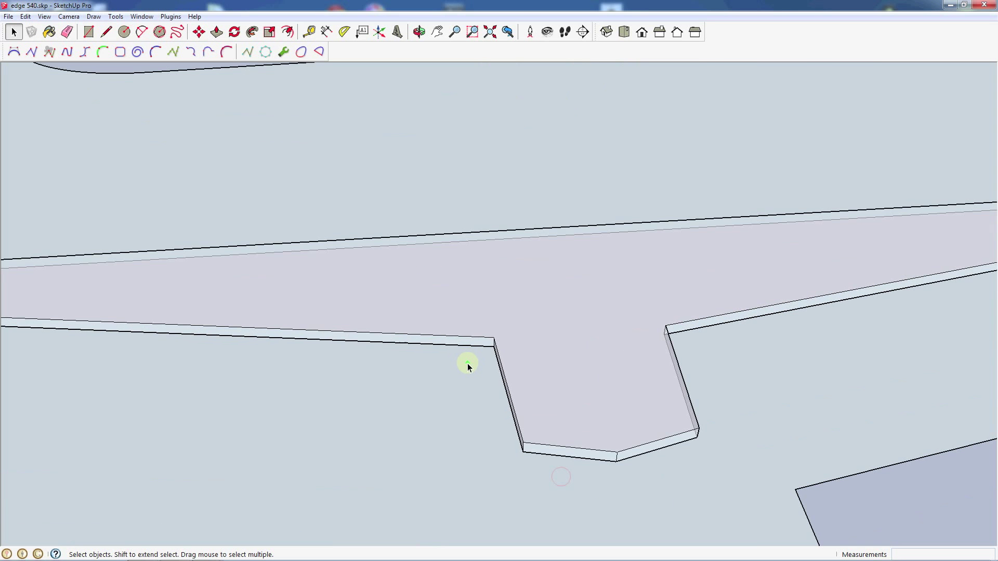
Open the left aileron component, extrude its face to the same 6 mm thickness as the wing, and close it
middle_click_drag(447, 468, 199, 364)
middle_click_drag(626, 253, 590, 304)
middle_click_drag(301, 260, 526, 305)
scroll(526, 305, "down", 2)
scroll(526, 309, "down", 2)
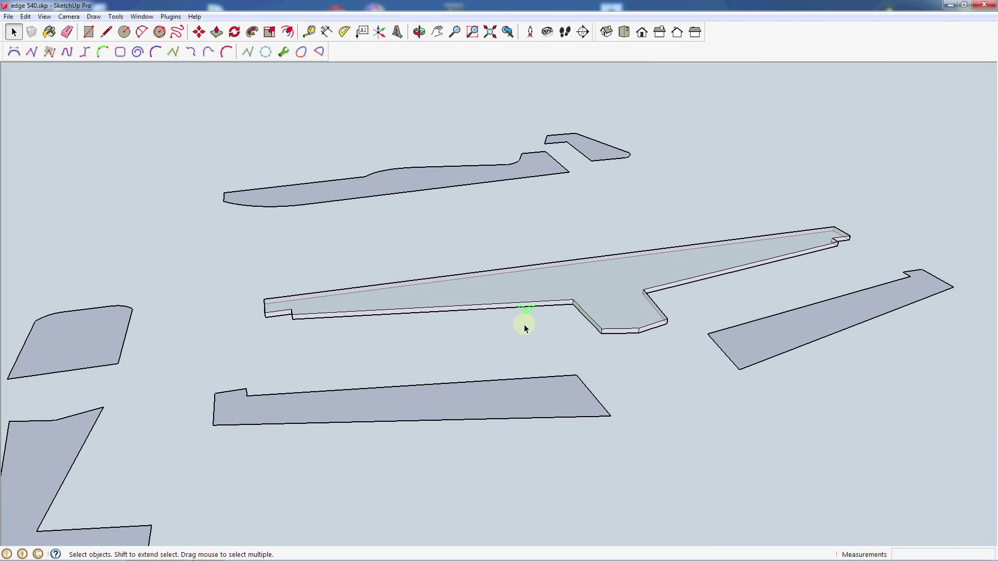
scroll(530, 270, "down", 1)
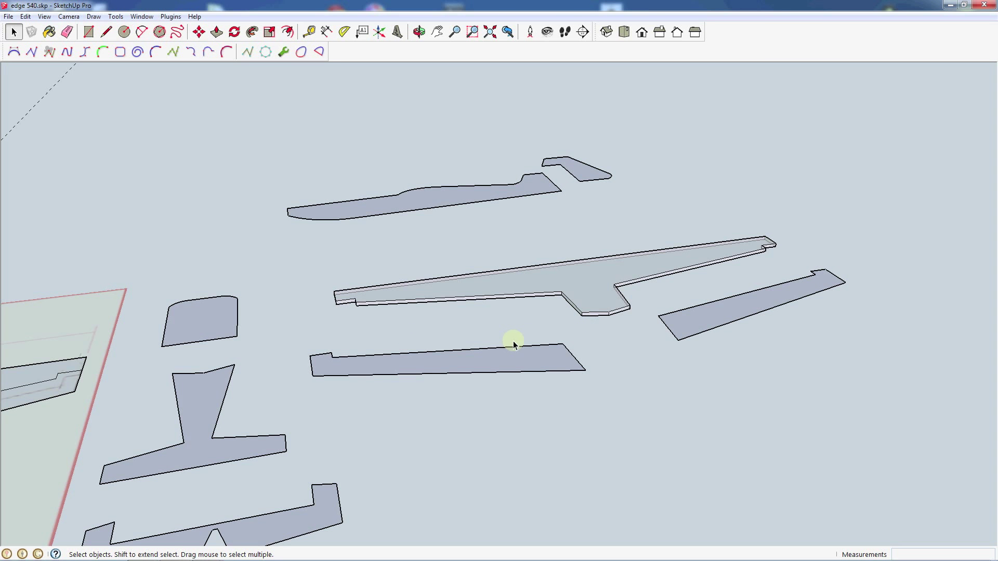
scroll(513, 343, "down", 1)
double_click(501, 366)
key("p")
double_click(459, 357)
key("space")
left_click(613, 430)
Extrude the right aileron and the elevator inside their components to the same 6 mm thickness
double_click(698, 315)
key("p")
double_click(706, 317)
key("space")
left_click(585, 423)
double_click(322, 499)
key("p")
double_click(322, 499)
Extrude the rear fuselage with tailplane and the rounded front fuselage section to the same 6 mm thickness
double_click(237, 384)
key("p")
double_click(238, 384)
key("space")
left_click(300, 283)
double_click(238, 313)
key("p")
double_click(240, 315)
Extrude the side-view fuselage and the rudder inside their components to the same 6 mm thickness
double_click(354, 209)
key("p")
double_click(429, 204)
key("space")
left_click(525, 234)
double_click(578, 180)
key("p")
double_click(578, 180)
scroll(562, 261, "down", 2)
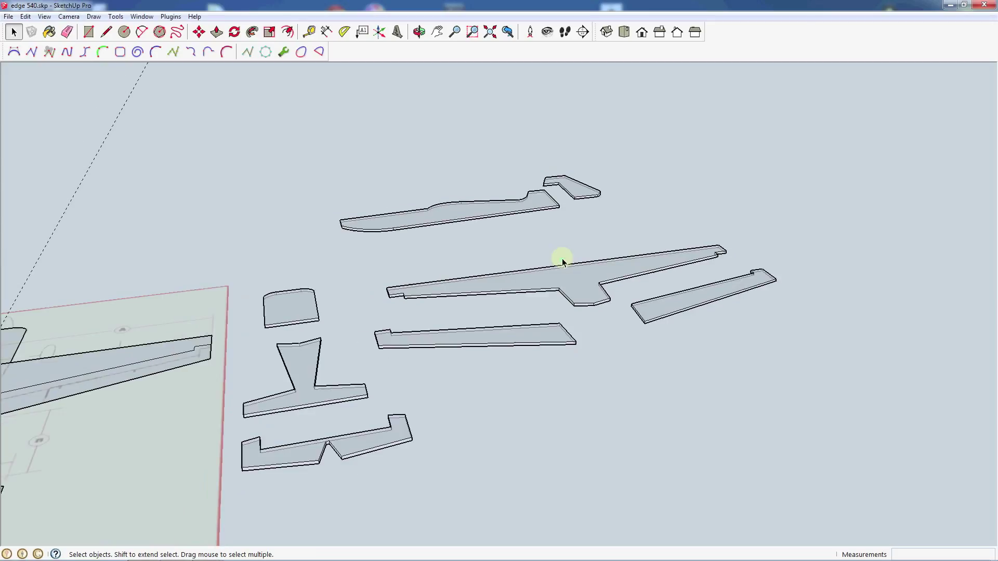
scroll(717, 274, "up", 2)
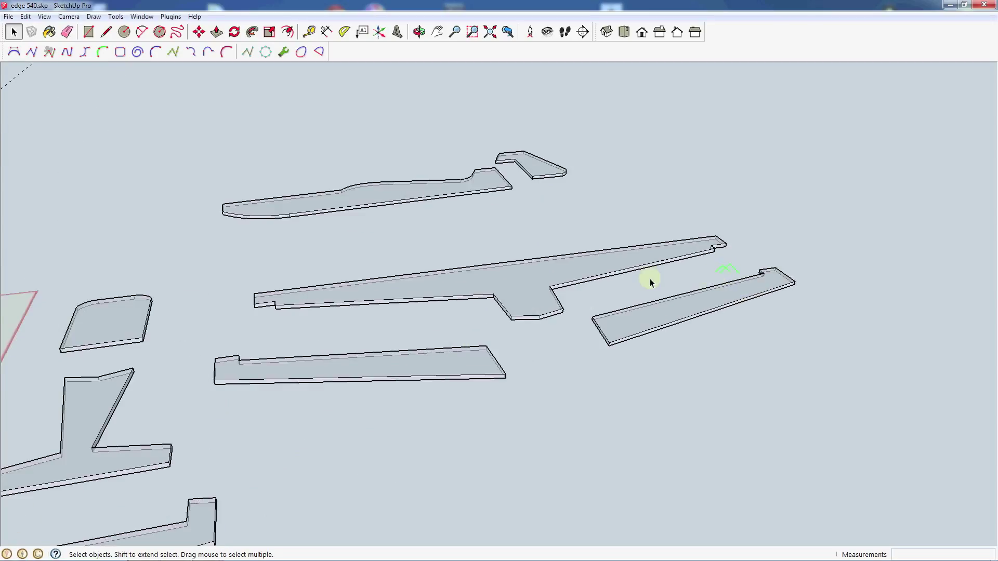
scroll(649, 278, "down", 1)
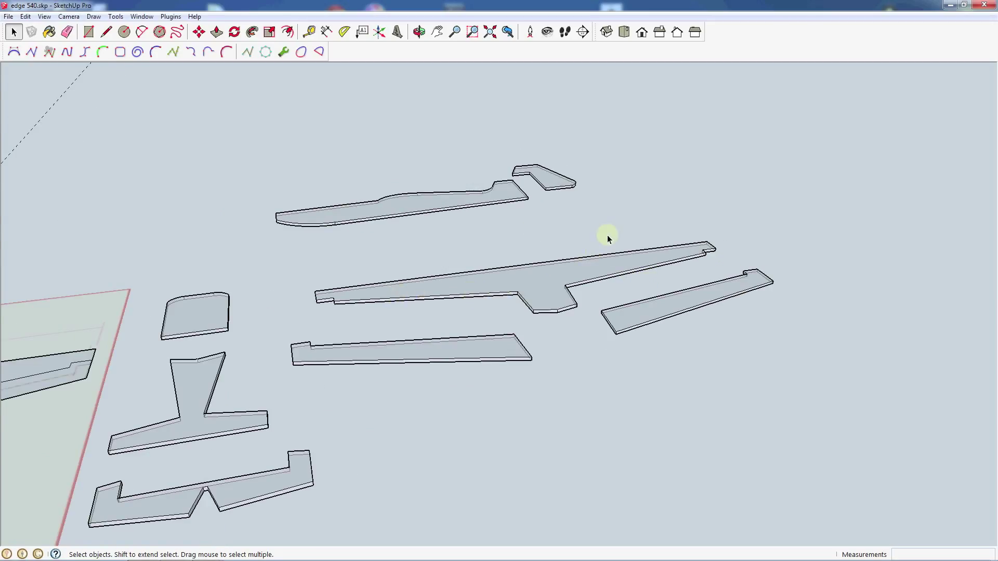
scroll(607, 237, "down", 2)
scroll(547, 255, "up", 2)
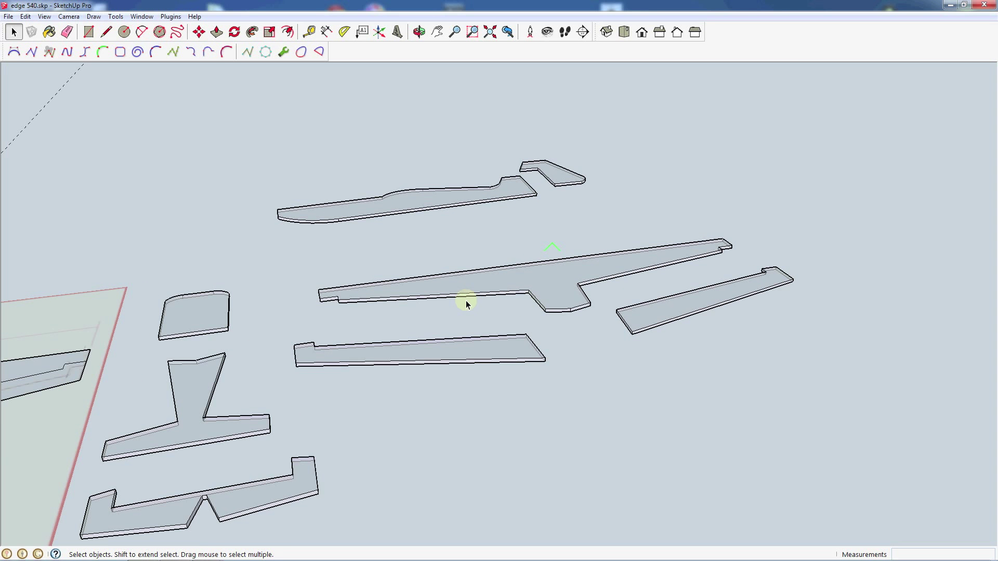
scroll(466, 304, "up", 2)
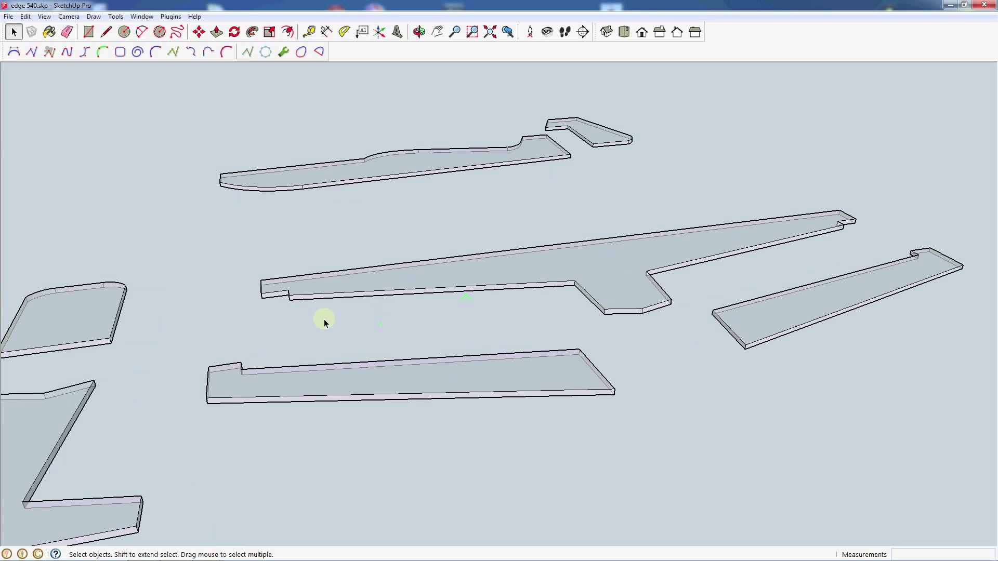
In top view, move the left aileron by its inner front corner onto the matching corner of the wing's left cutout
left_click(624, 32)
scroll(566, 207, "down", 3)
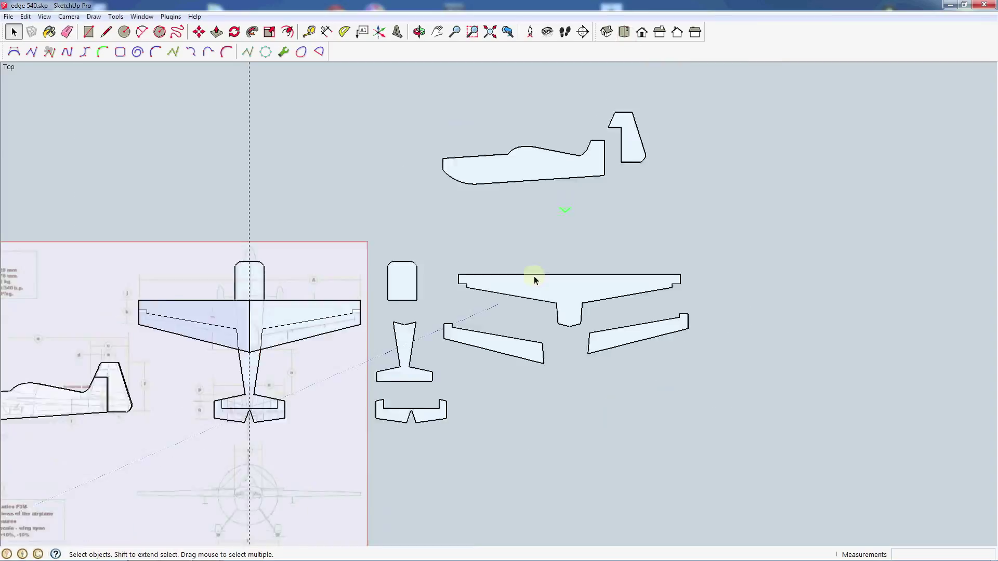
scroll(547, 352, "up", 1)
scroll(547, 353, "up", 2)
left_click(546, 311)
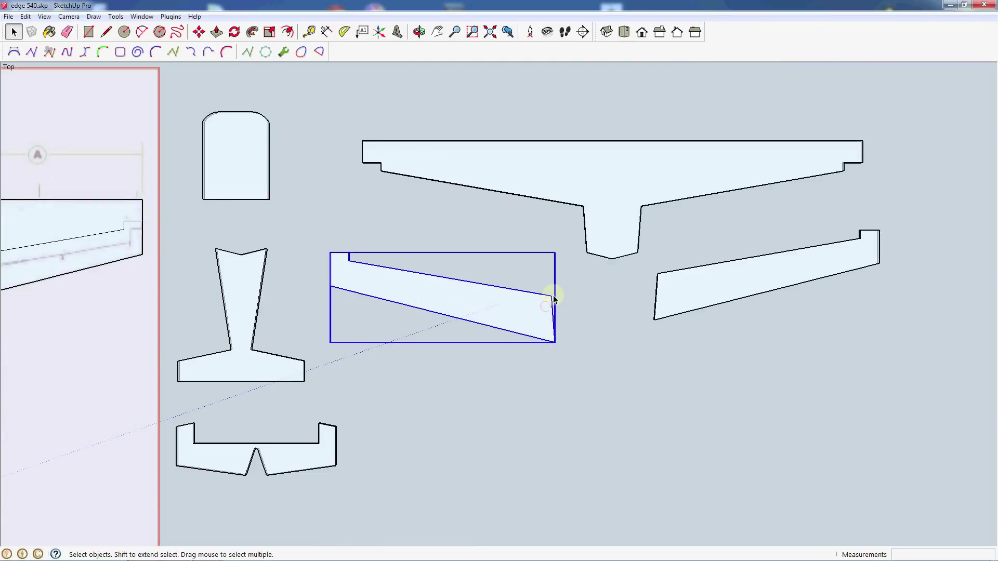
key("m")
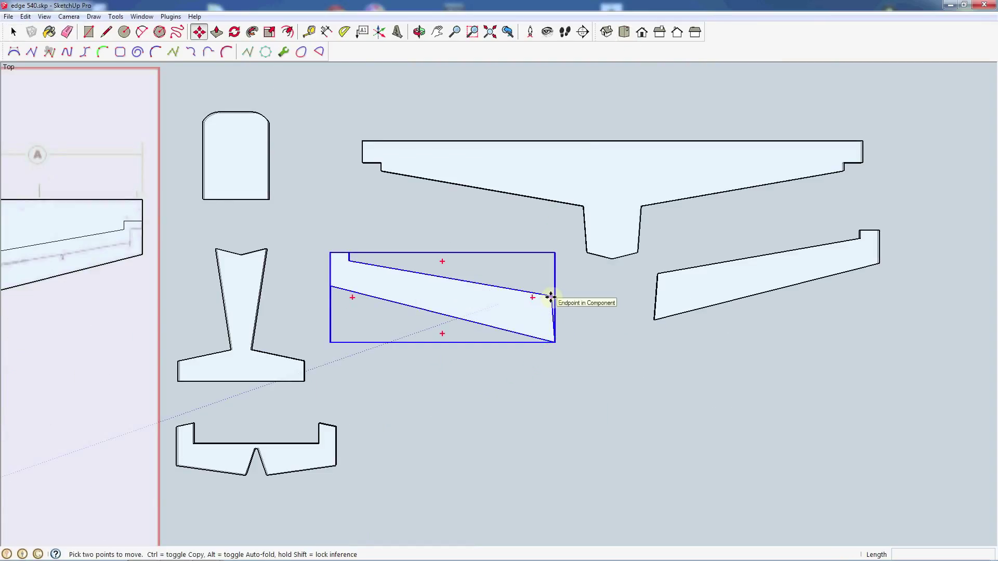
left_click(551, 297)
left_click(583, 207)
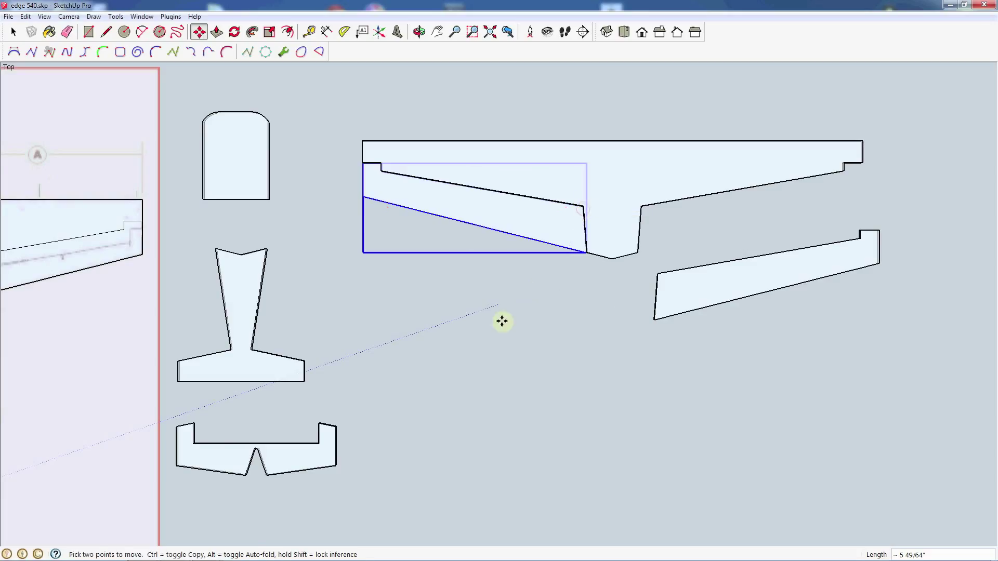
Move the right aileron by its inner front corner onto the matching corner of the wing's right cutout
scroll(472, 322, "down", 2)
key("space")
left_click(644, 291)
key("m")
scroll(604, 291, "up", 5)
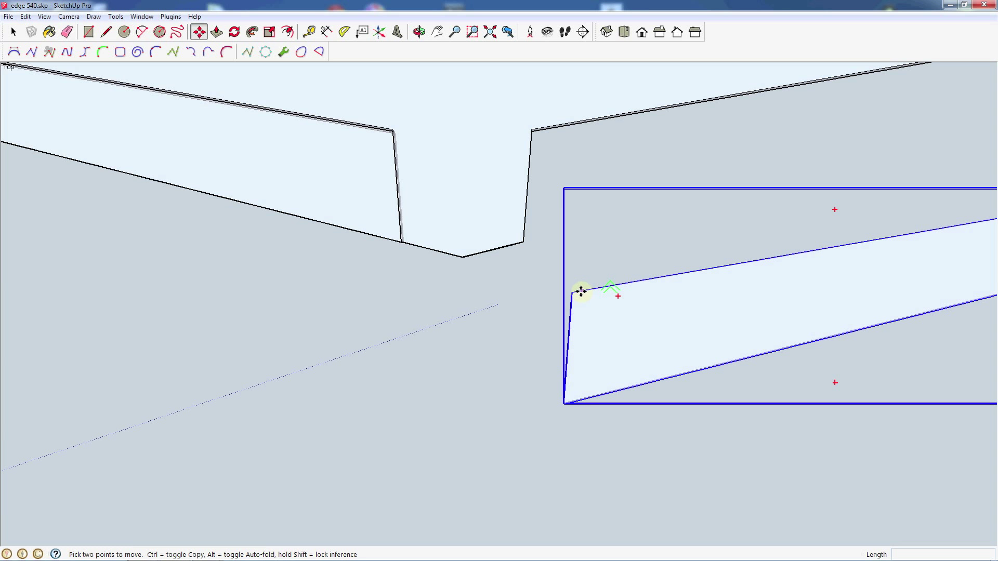
left_click(572, 294)
left_click(531, 128)
Raise the left aileron by its inner rear corner to the wing's upper corner so both surfaces are flush
scroll(520, 224, "down", 6)
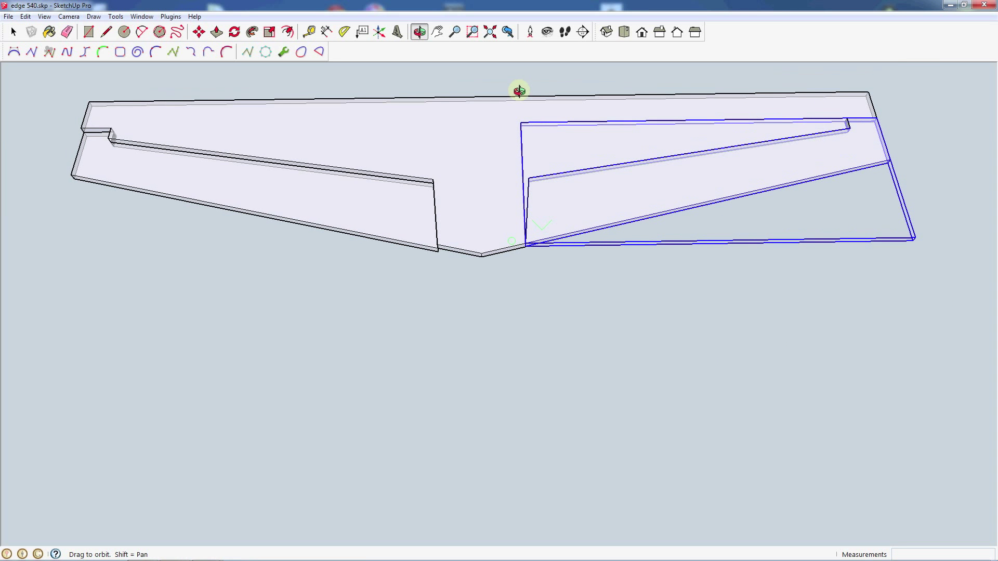
middle_click_drag(442, 175, 515, 138)
scroll(398, 219, "up", 5)
key("space")
left_click(417, 227)
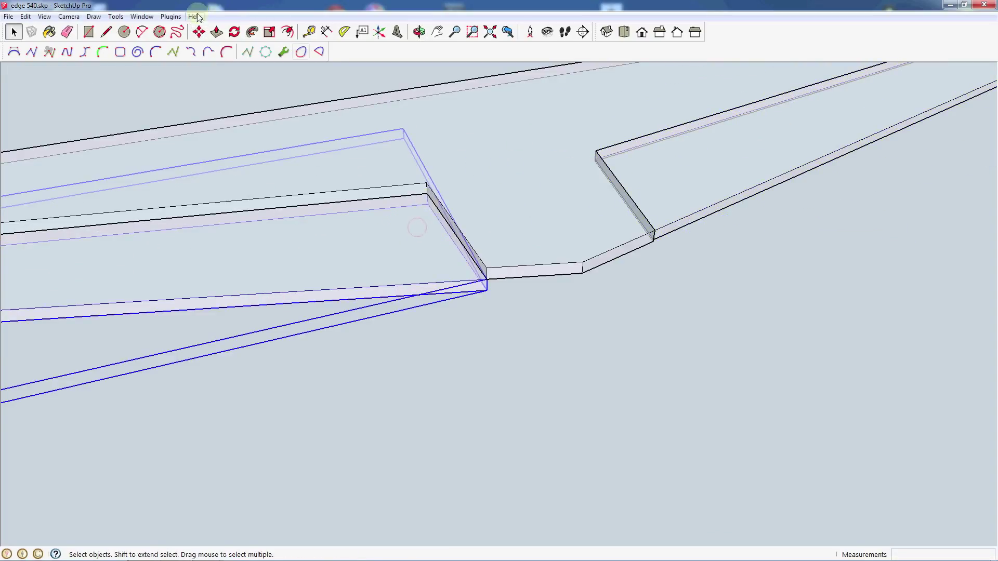
left_click(198, 32)
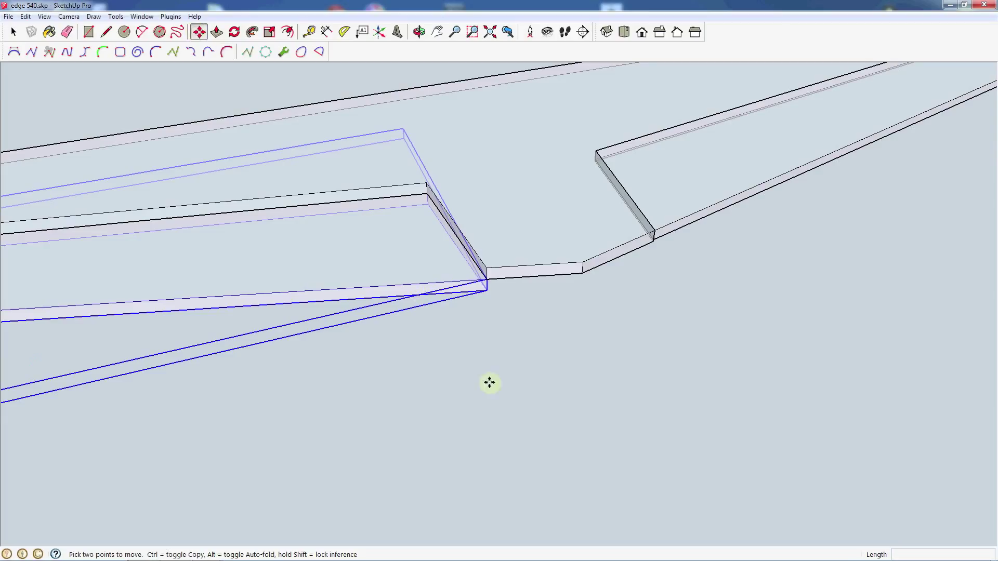
left_click(487, 281)
left_click(486, 274)
scroll(565, 263, "down", 2)
key("space")
left_click(515, 361)
Move the rear fuselage section with tailplane by its V-notch to just behind the wing's pointed center
scroll(664, 208, "down", 5)
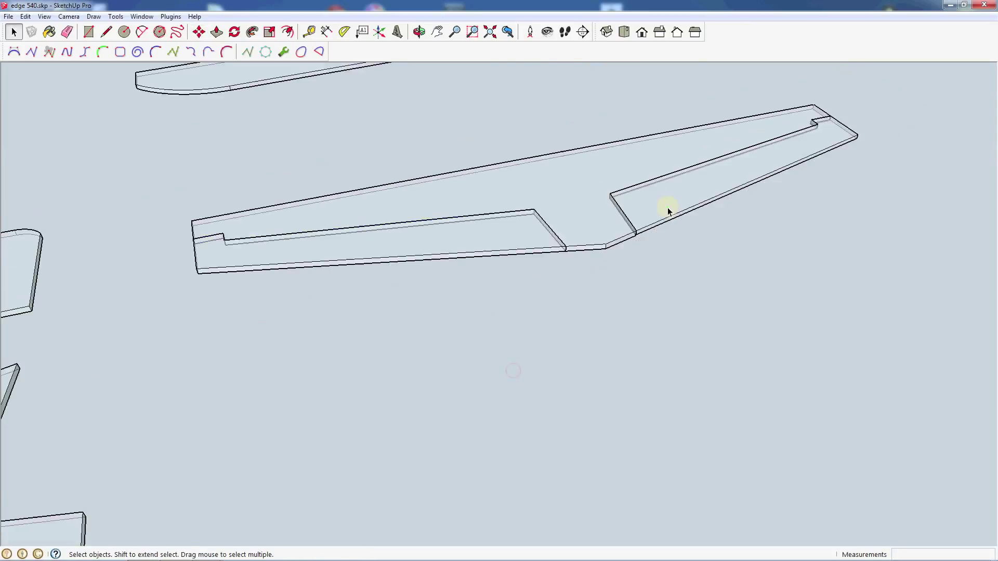
middle_click_drag(644, 232, 617, 301)
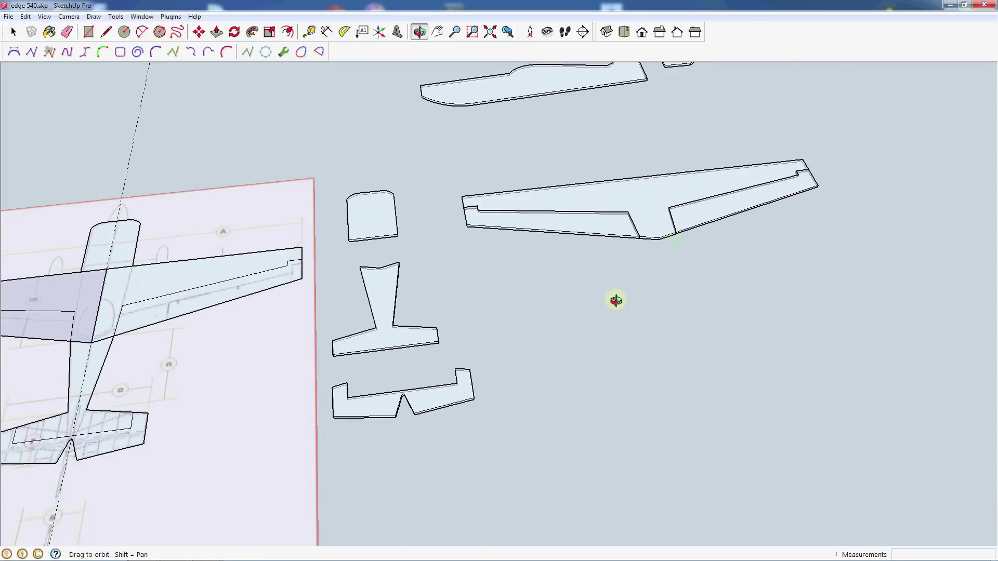
left_click(384, 278)
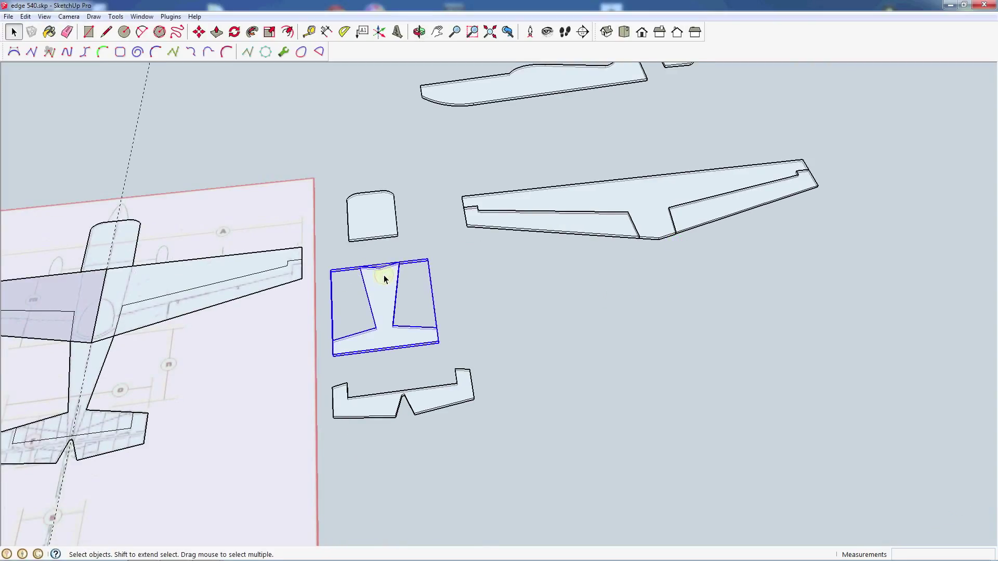
key("m")
scroll(381, 270, "up", 5)
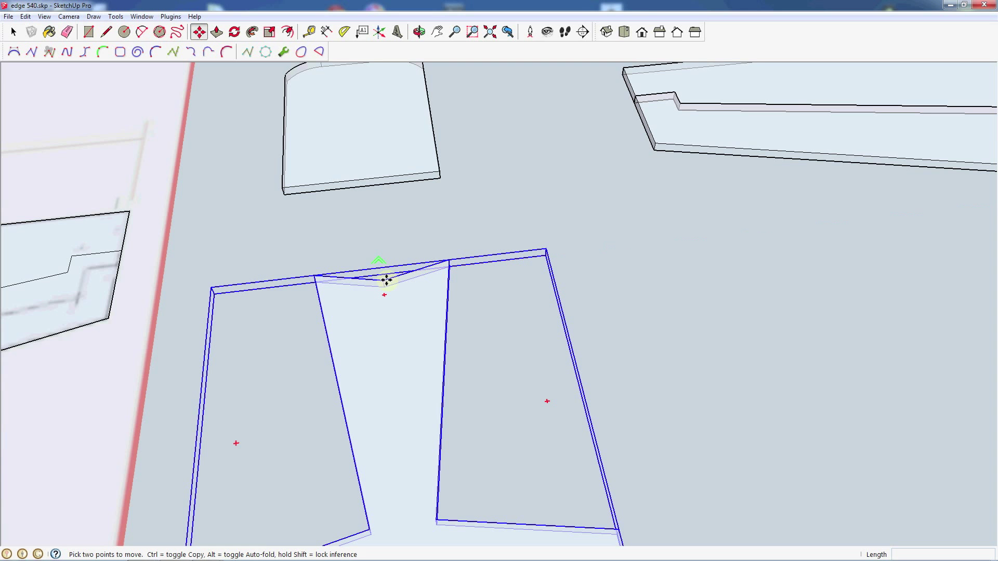
left_click(385, 278)
scroll(359, 284, "down", 8)
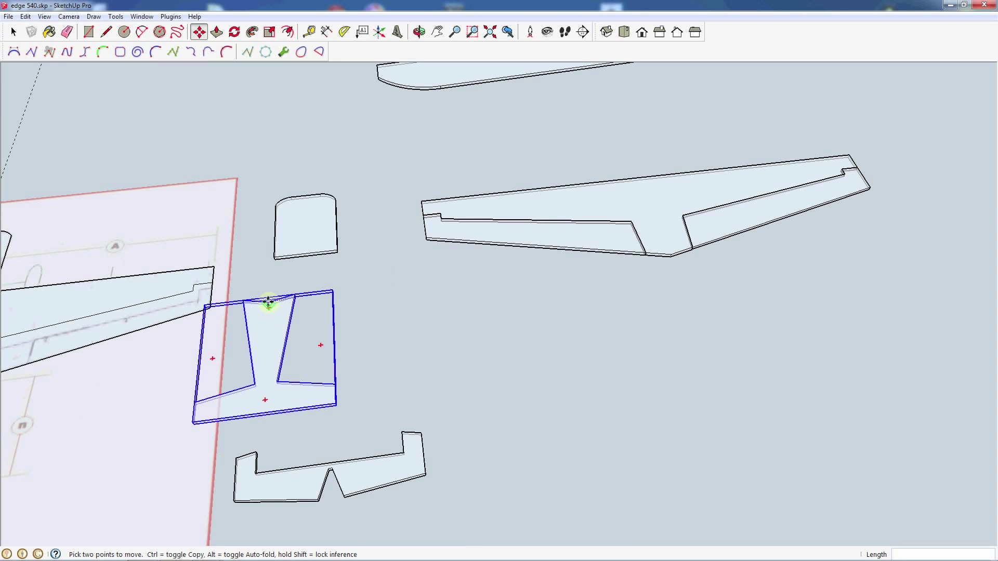
scroll(579, 345, "up", 6)
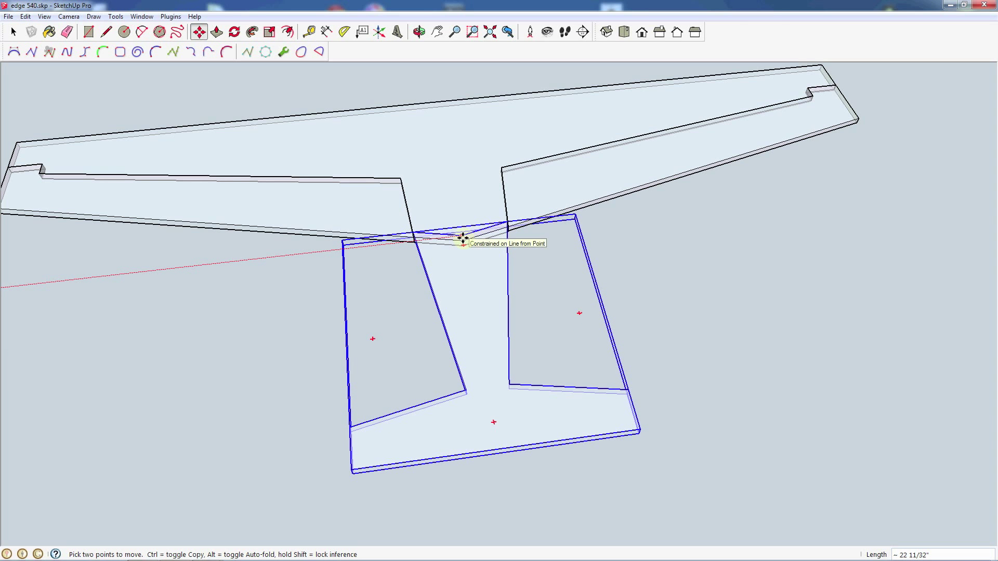
middle_click_drag(463, 239, 786, 263)
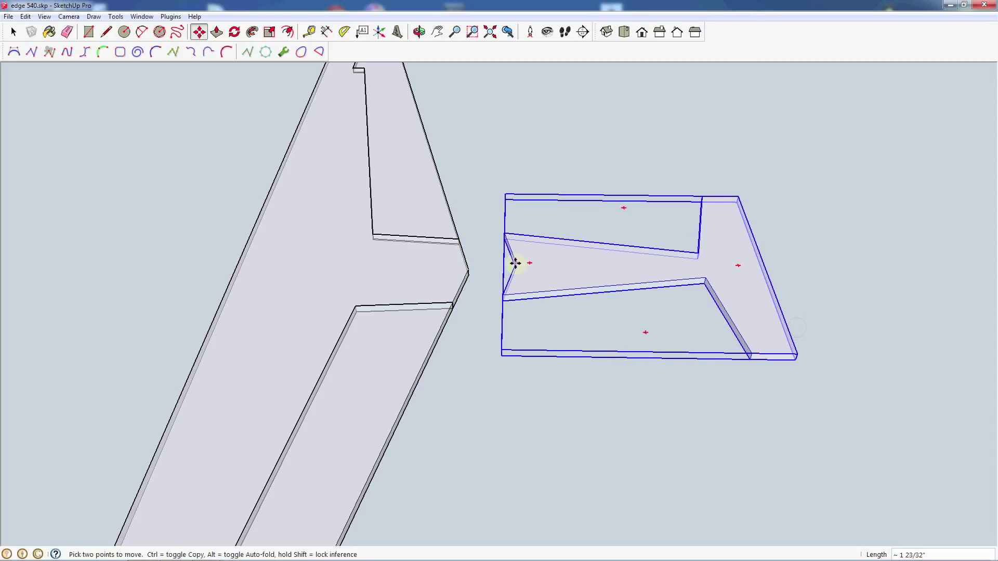
Snap the front corner of the rear fuselage section onto the rear corner of the wing's center section
scroll(497, 304, "up", 5)
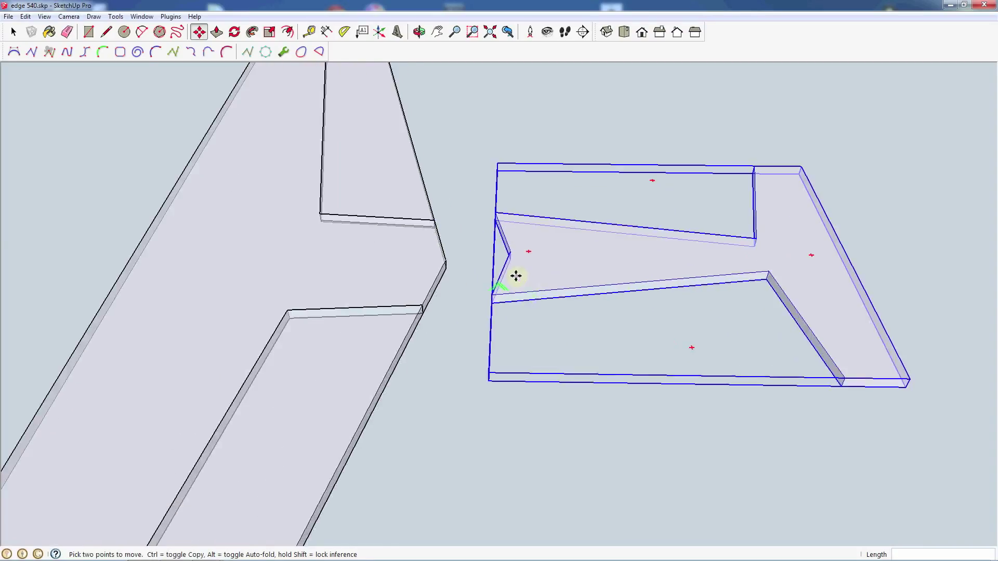
left_click(468, 313)
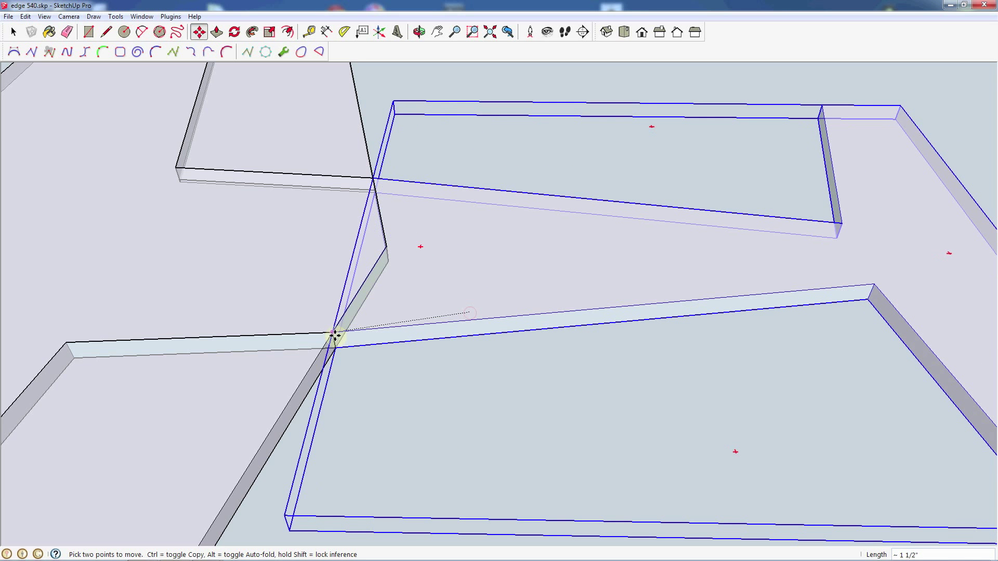
left_click(333, 335)
key("space")
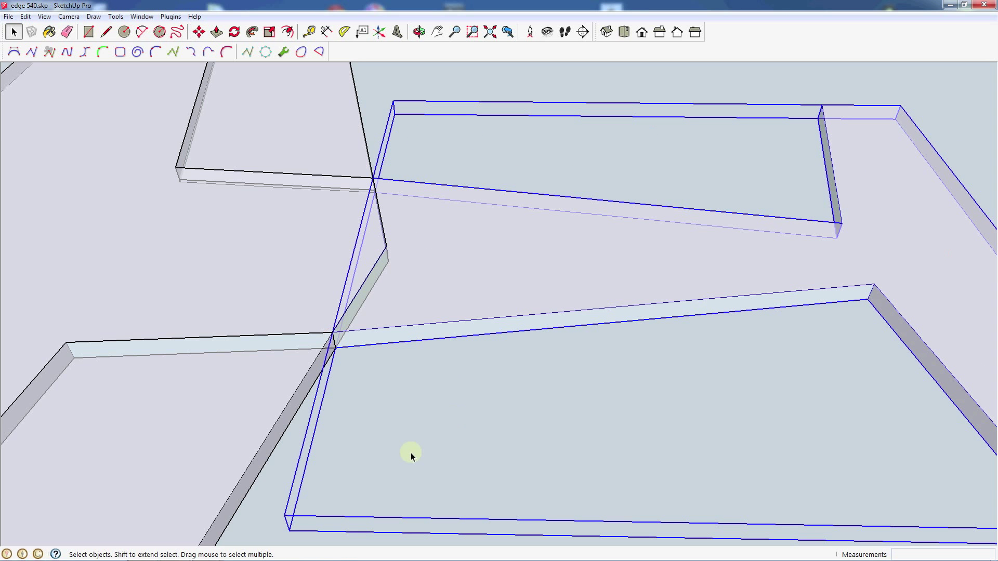
left_click(276, 491)
Move the elevator by its inner notch corner onto the tailplane's rear corner
scroll(471, 331, "down", 6)
middle_click_drag(797, 256, 571, 346)
scroll(571, 346, "down", 10)
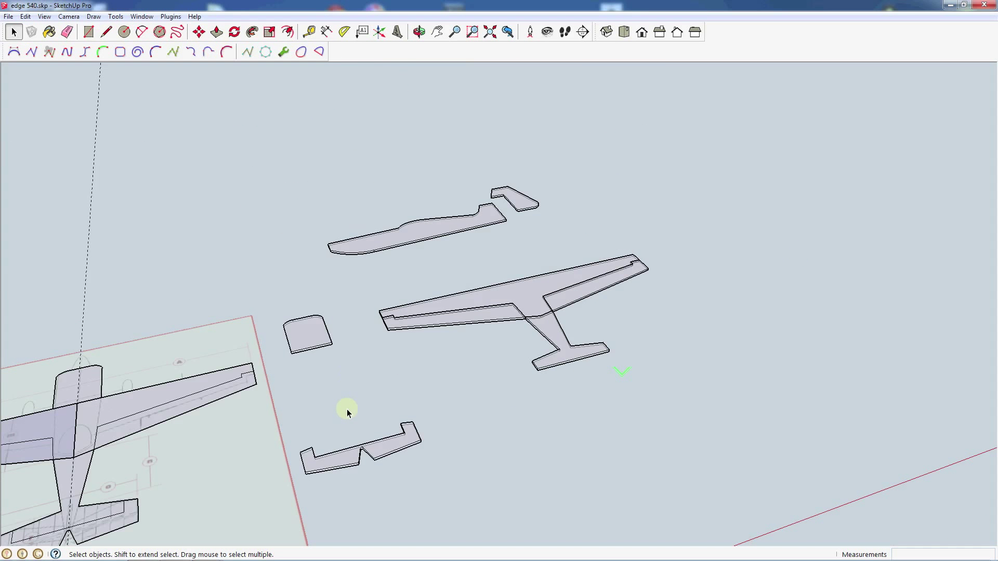
scroll(363, 447, "up", 6)
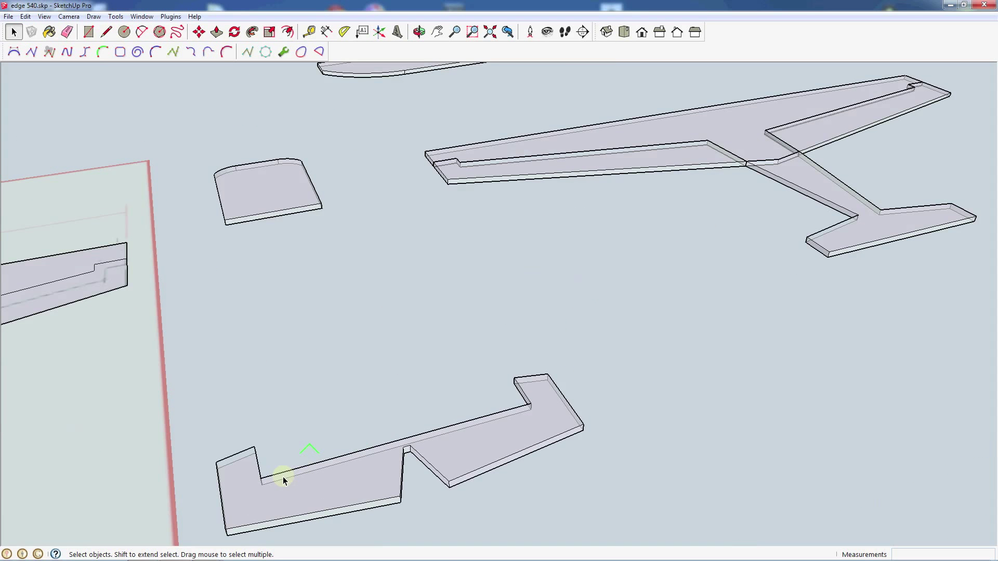
key("m")
left_click(264, 479)
scroll(192, 452, "down", 5)
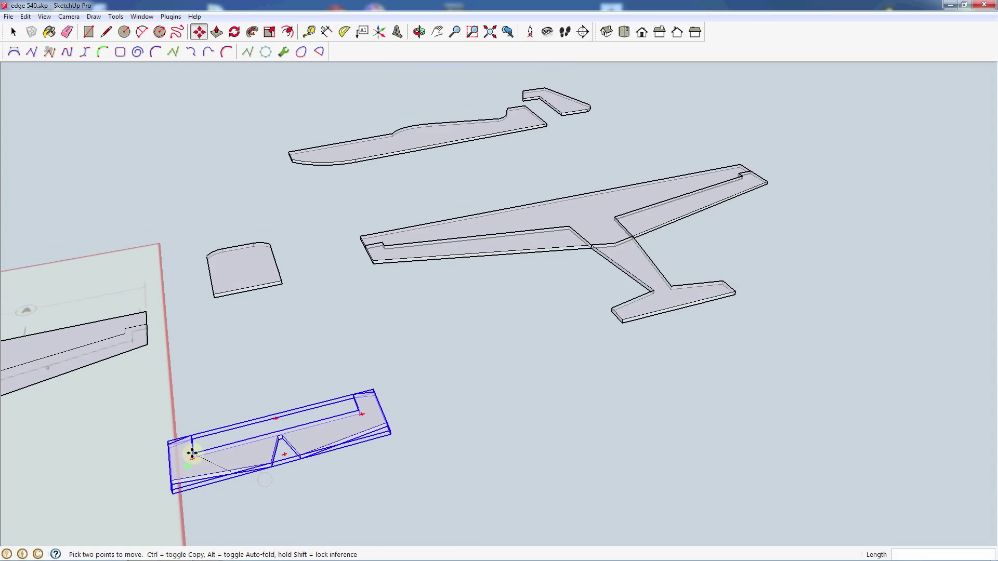
scroll(502, 379, "up", 5)
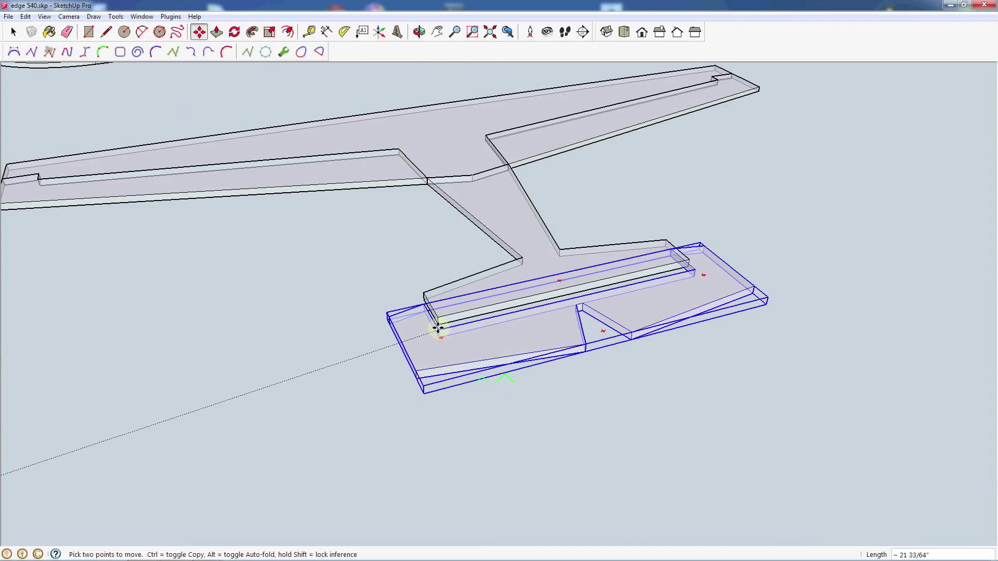
left_click(438, 317)
key("space")
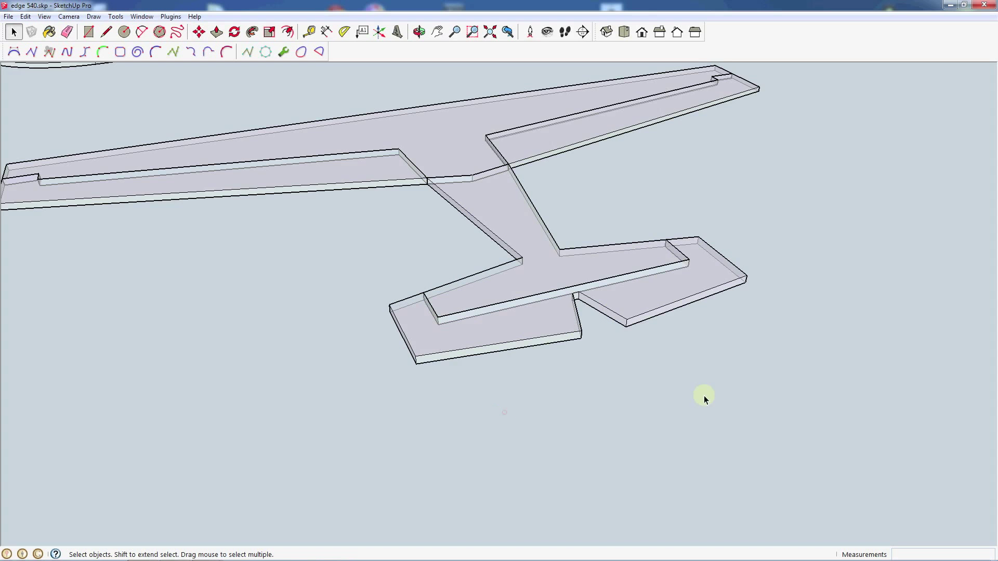
Move the front fuselage section by its rear edge's midpoint onto the midpoint of the wing's leading edge
scroll(733, 396, "down", 6)
scroll(403, 315, "up", 3)
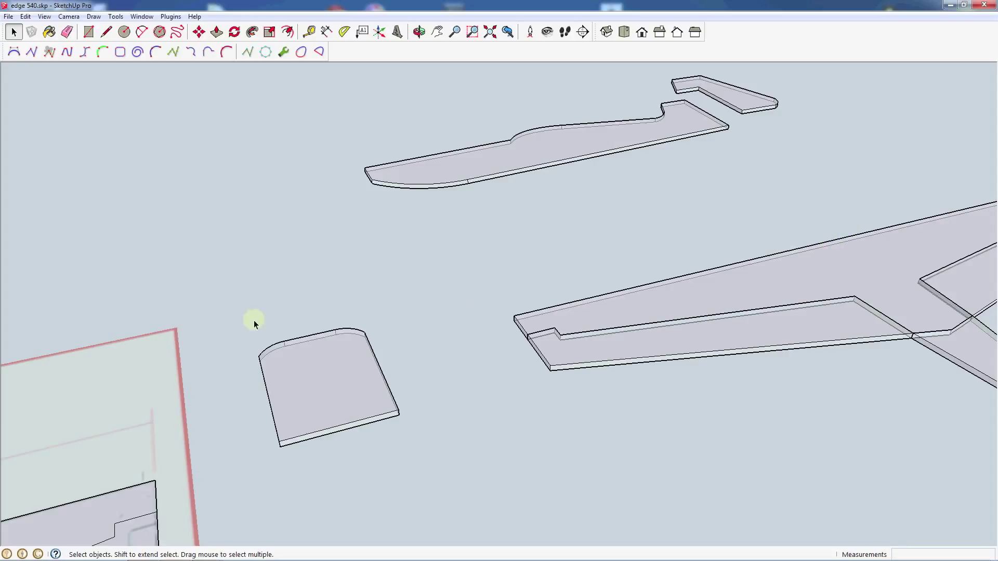
left_click(199, 32)
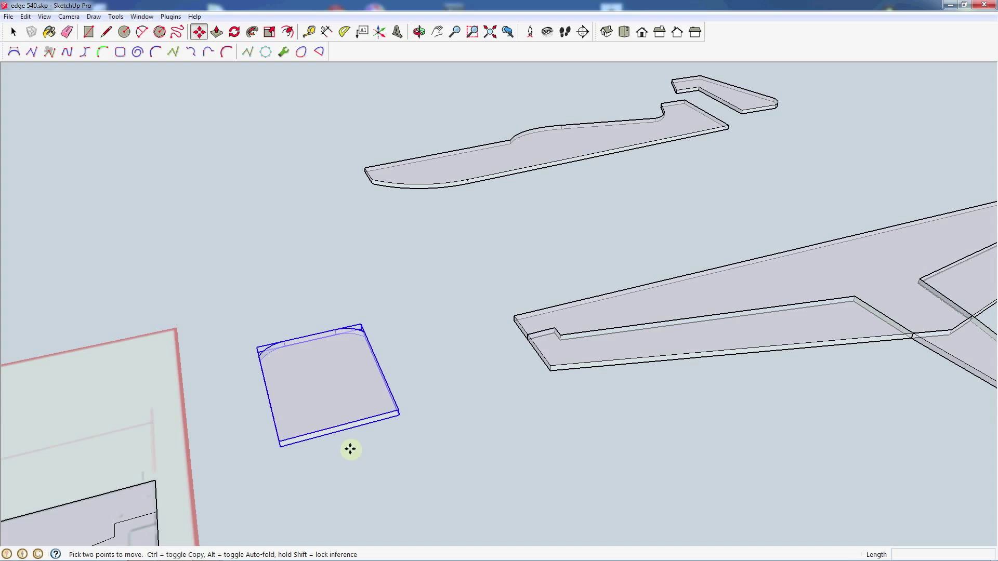
left_click(339, 425)
scroll(225, 421, "down", 4)
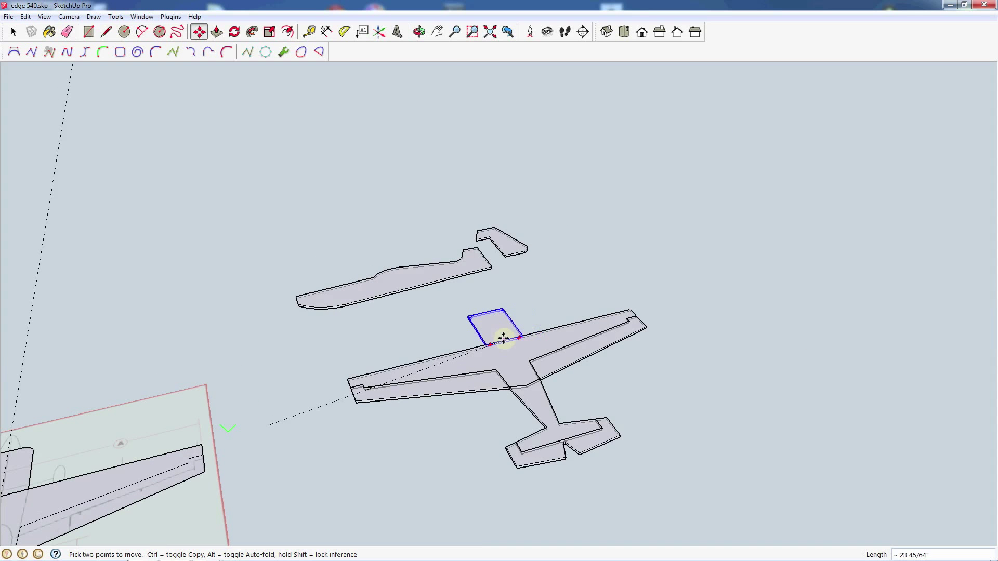
scroll(520, 331, "up", 3)
scroll(503, 338, "up", 3)
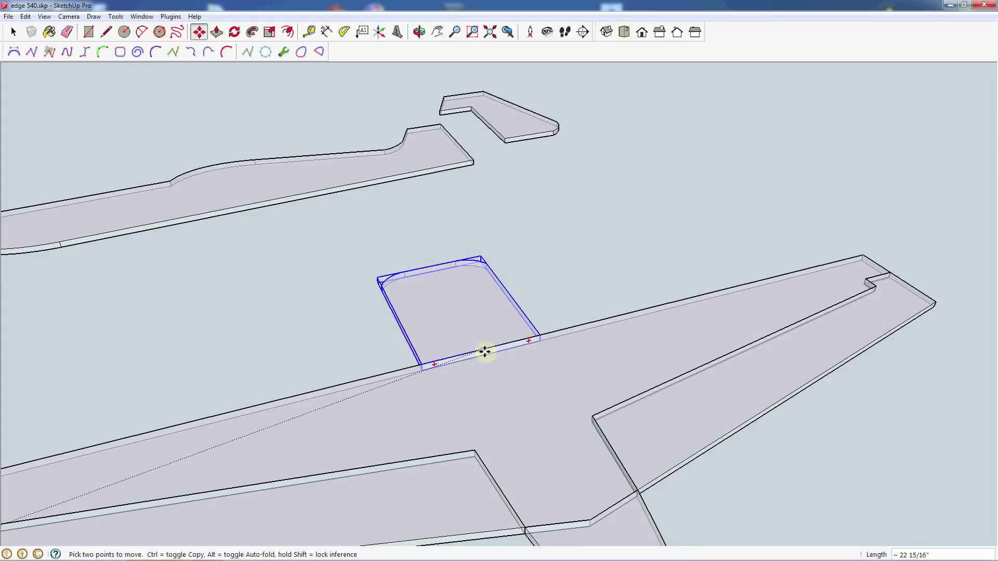
left_click(484, 353)
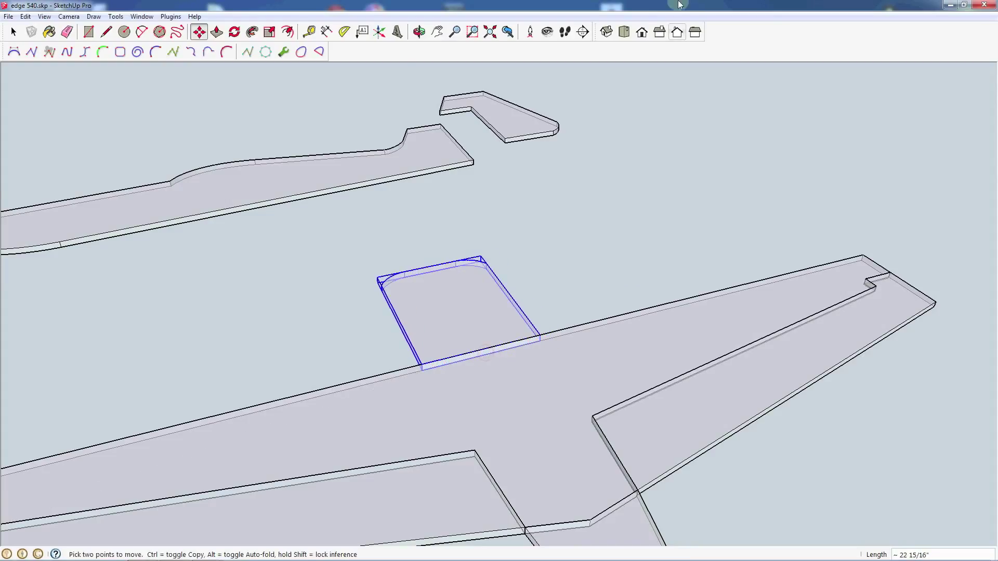
In top view, move the rudder by its inner notch corner onto the upper rear corner of the vertical fuselage profile
left_click(624, 32)
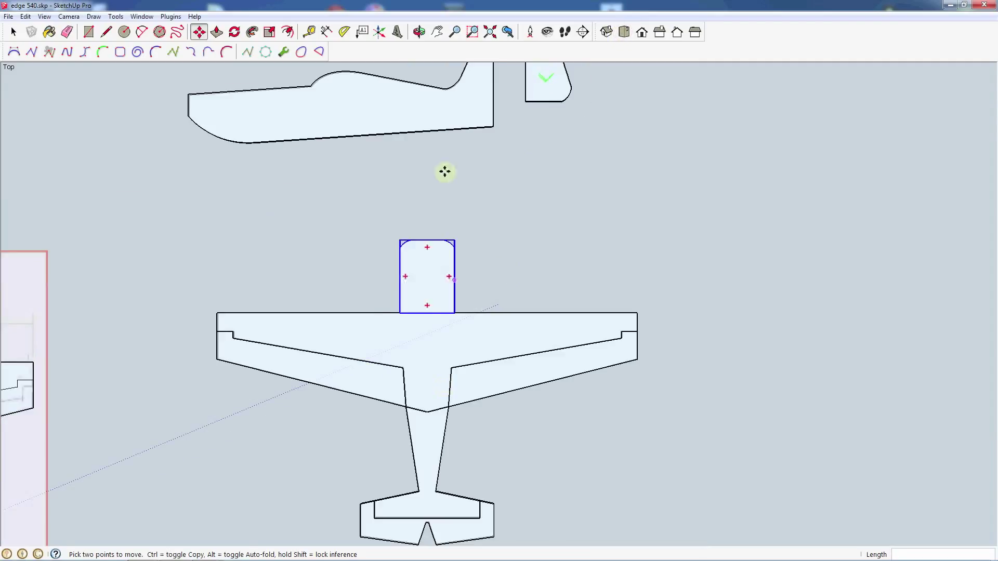
key("space")
scroll(523, 232, "down", 3)
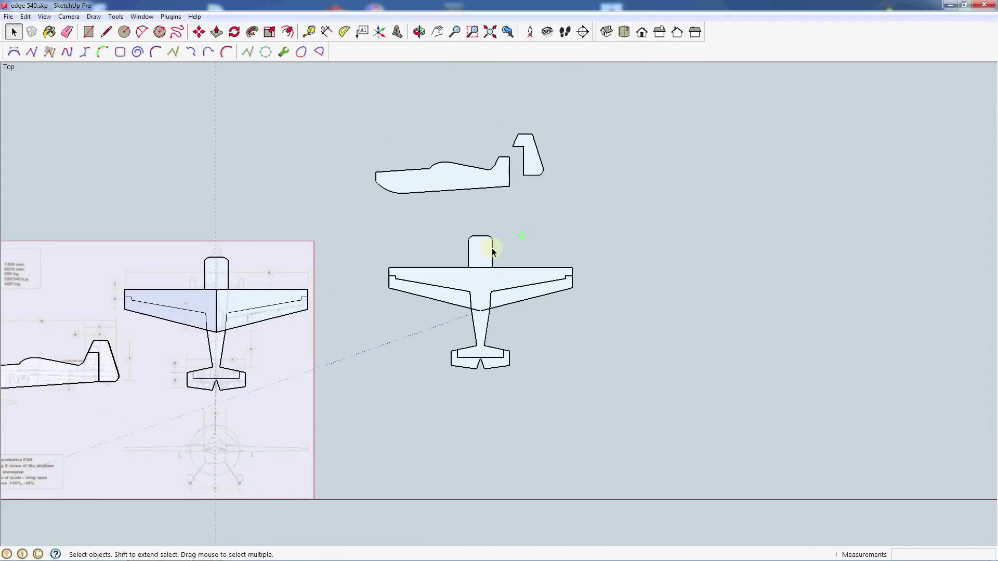
scroll(533, 154, "up", 5)
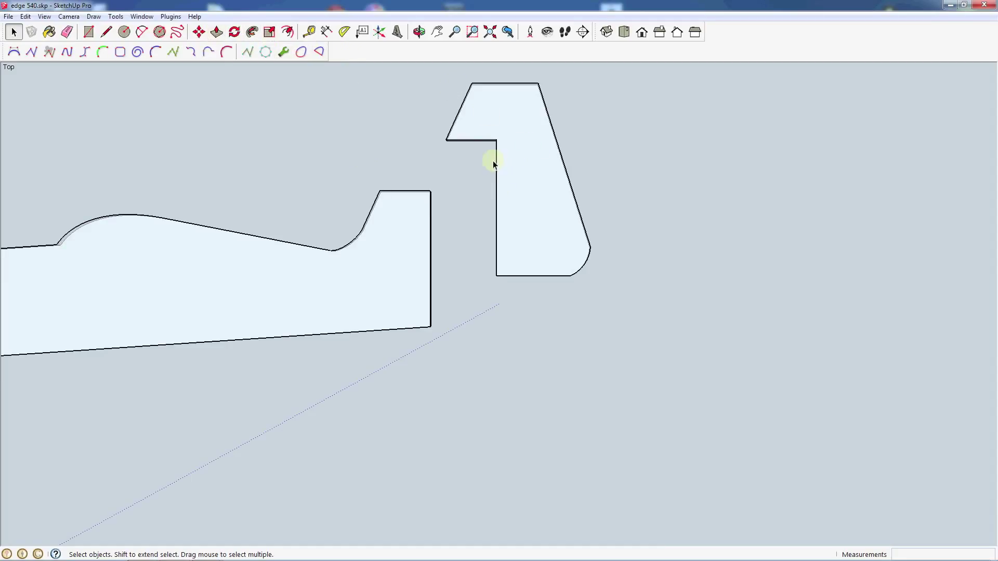
left_click(201, 32)
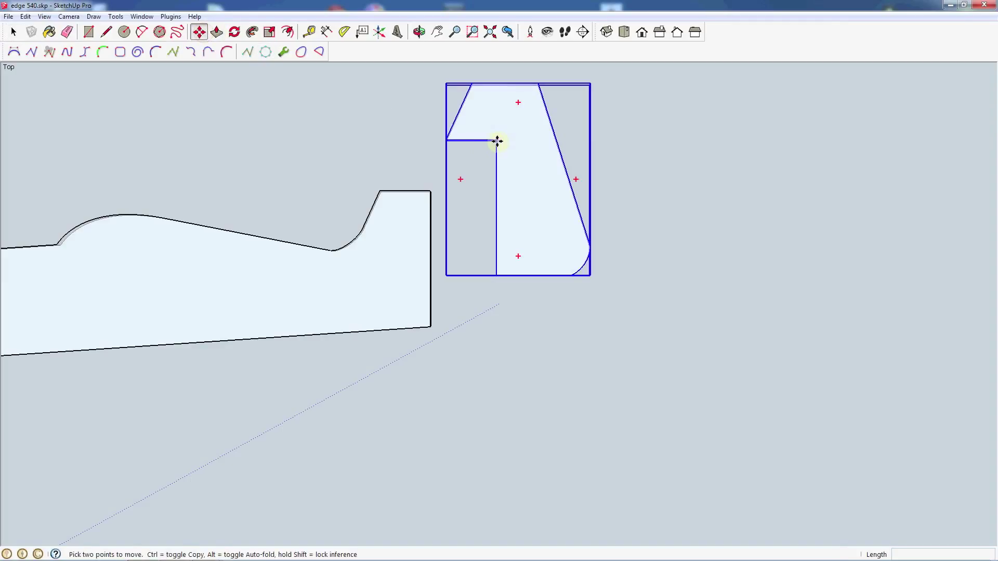
left_click(497, 140)
left_click(430, 191)
middle_click_drag(595, 272, 528, 225)
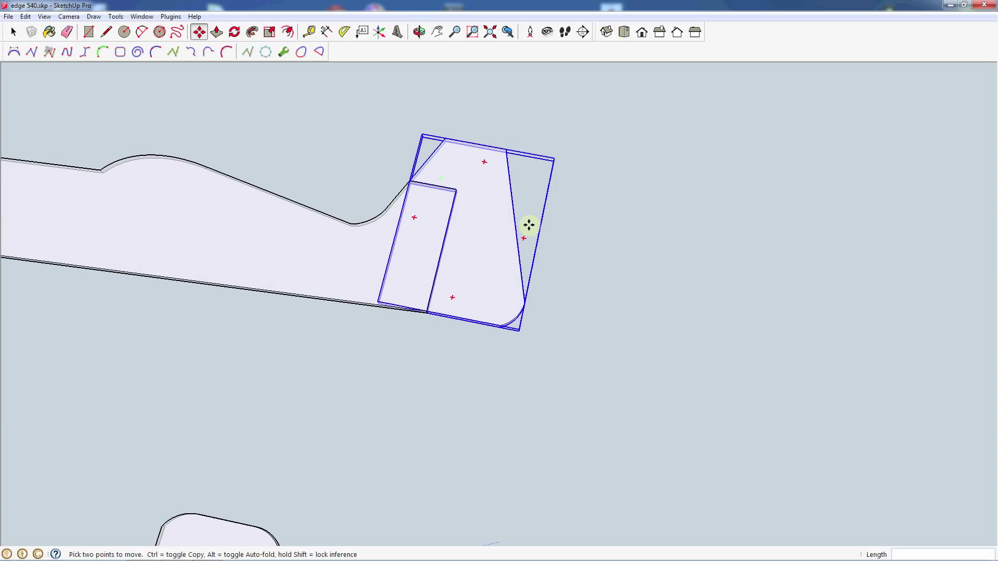
Select the vertical fuselage profile together with the rudder and rotate them 90° about the profile's lengthwise axis so they stand upright
scroll(531, 190, "down", 10)
scroll(503, 222, "up", 3)
middle_click_drag(517, 303, 466, 474)
middle_click_drag(306, 453, 274, 270)
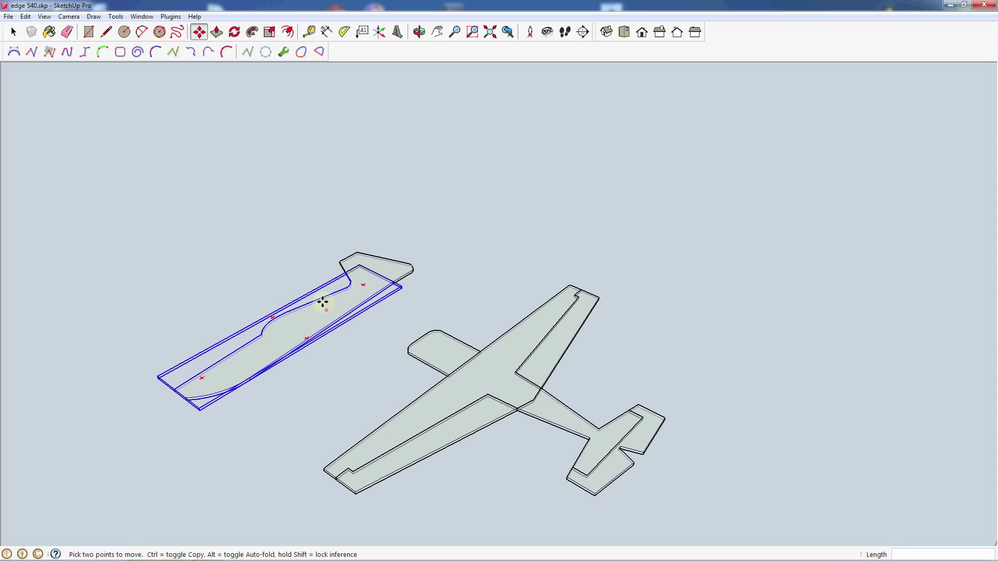
key("space")
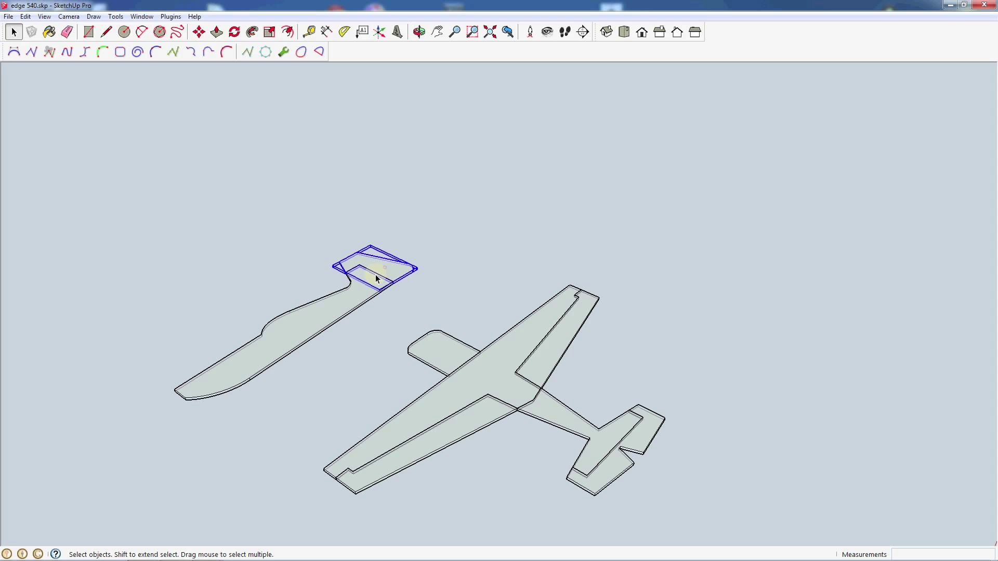
left_click(333, 315)
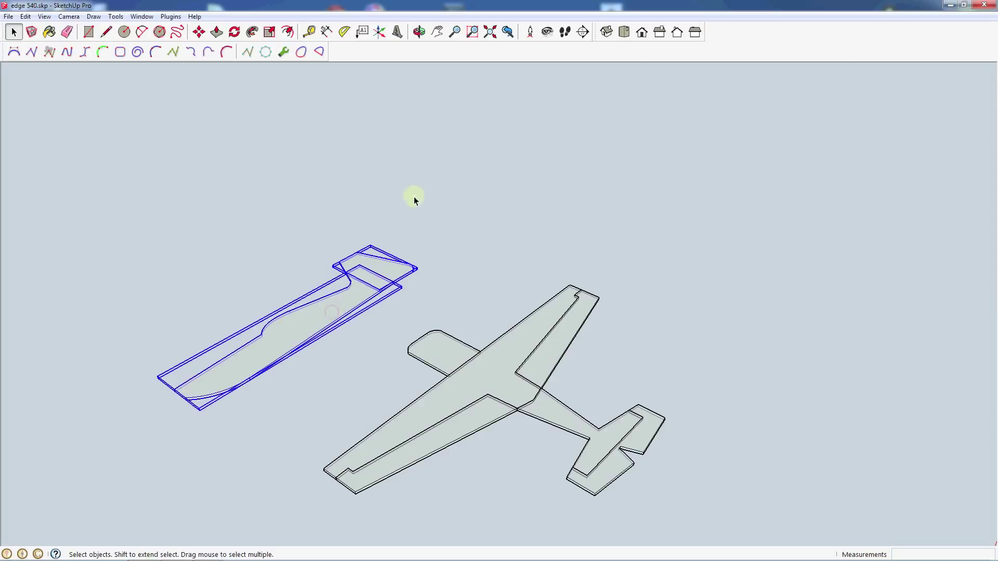
left_click(235, 32)
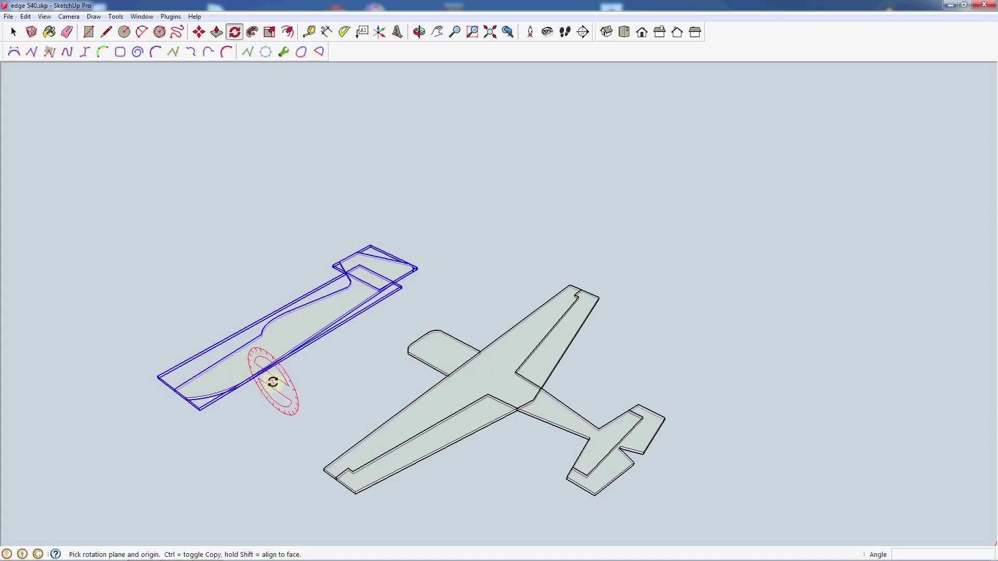
left_click(271, 364)
left_click(256, 351)
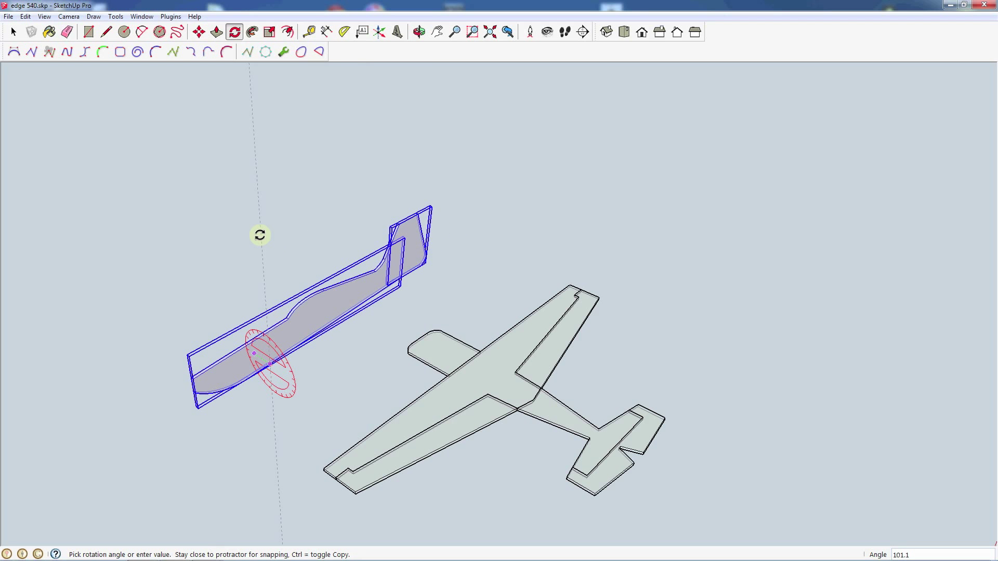
left_click(258, 233)
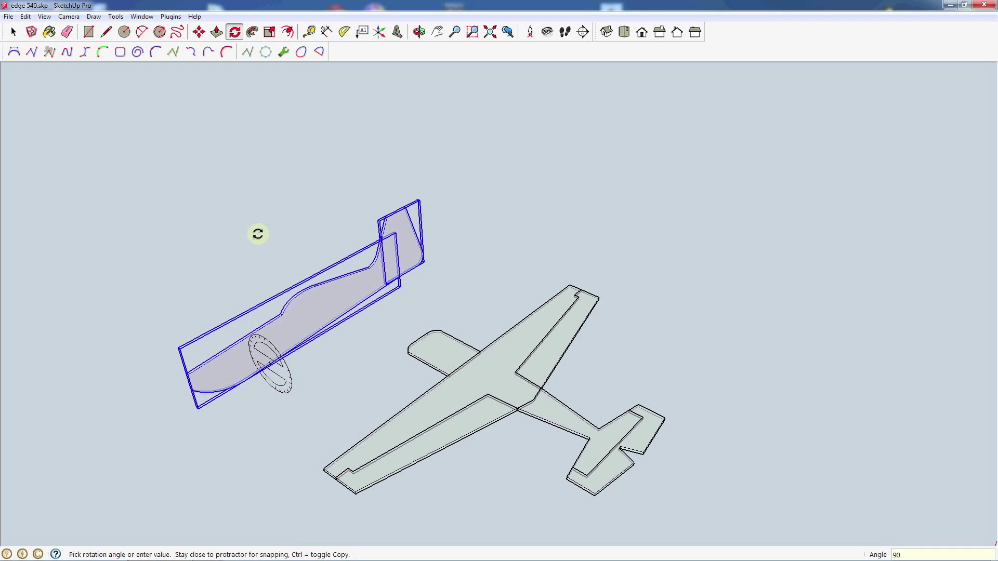
Rotate the upright fuselage profile and rudder 90° in the horizontal plane so they point along the airplane's length
scroll(493, 236, "down", 3)
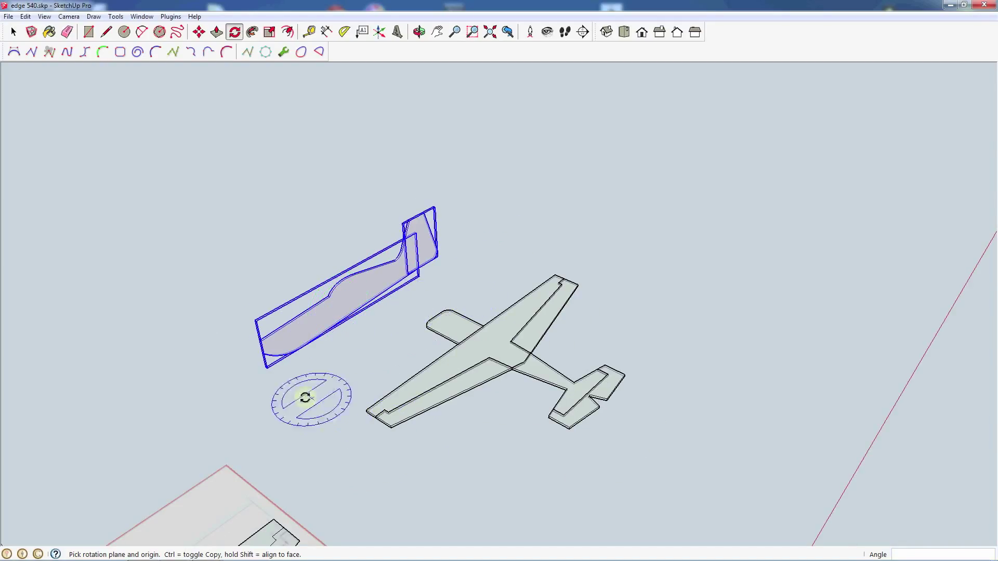
left_click(168, 312)
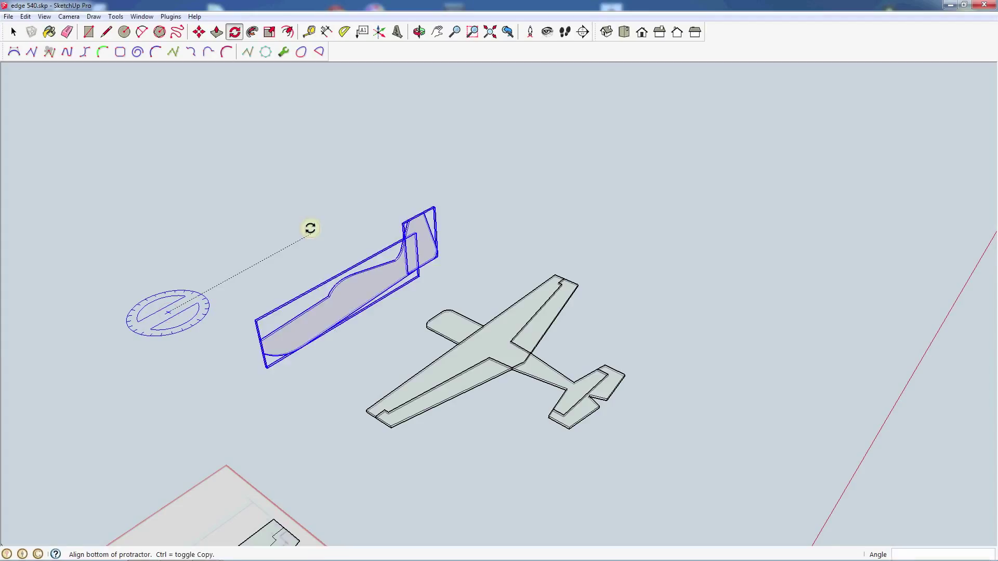
left_click(310, 228)
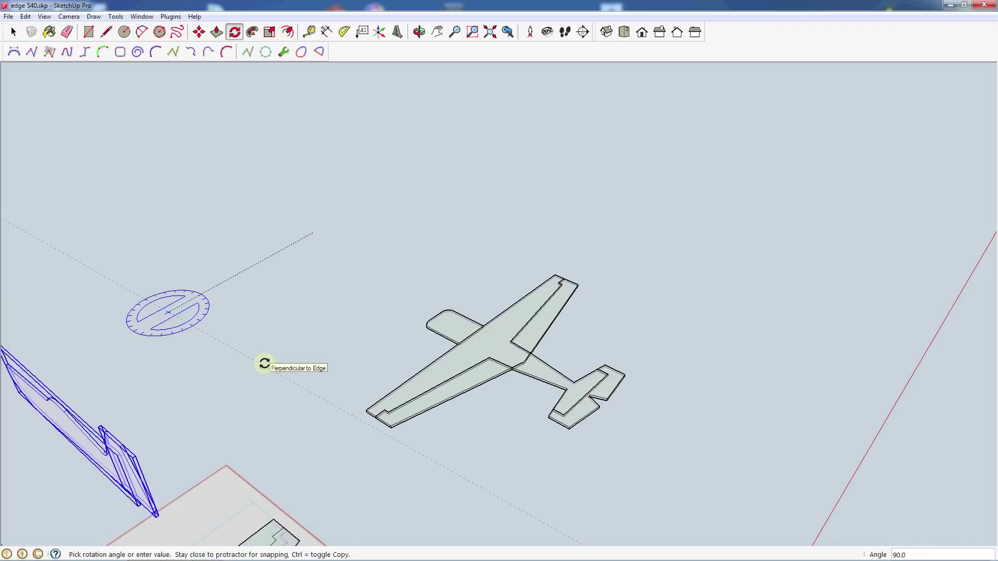
scroll(459, 303, "down", 2)
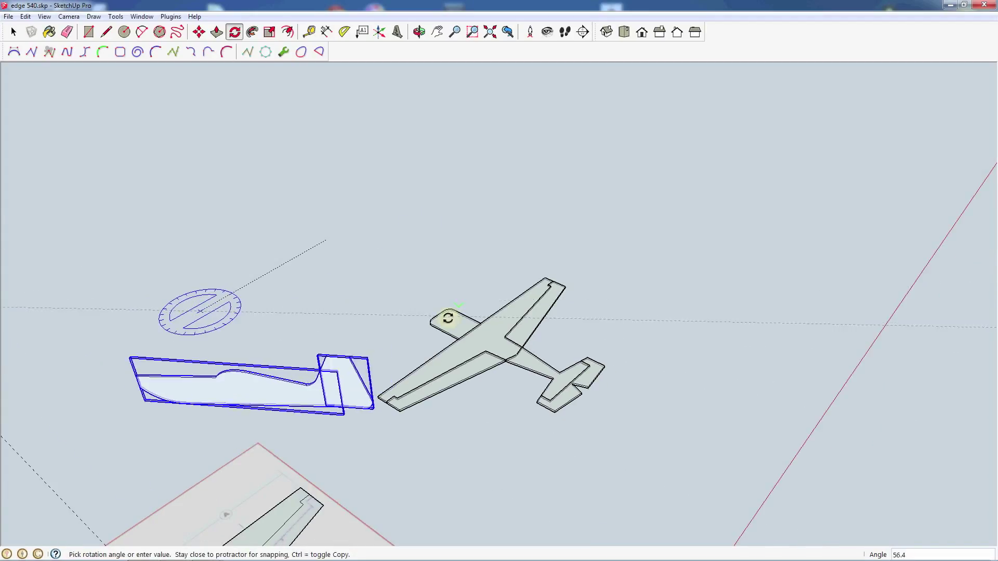
type("90")
key("Return")
Move the upright fuselage profile and rudder by the center of the nose face onto the front edge midpoint of the horizontal fuselage
middle_click_drag(131, 316, 574, 195)
scroll(505, 416, "down", 2)
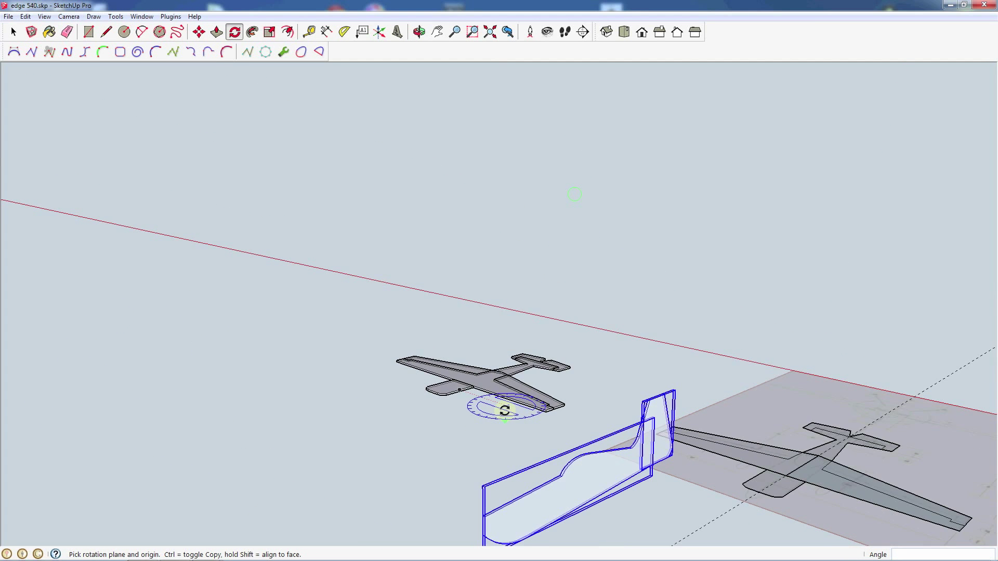
scroll(493, 496, "up", 5)
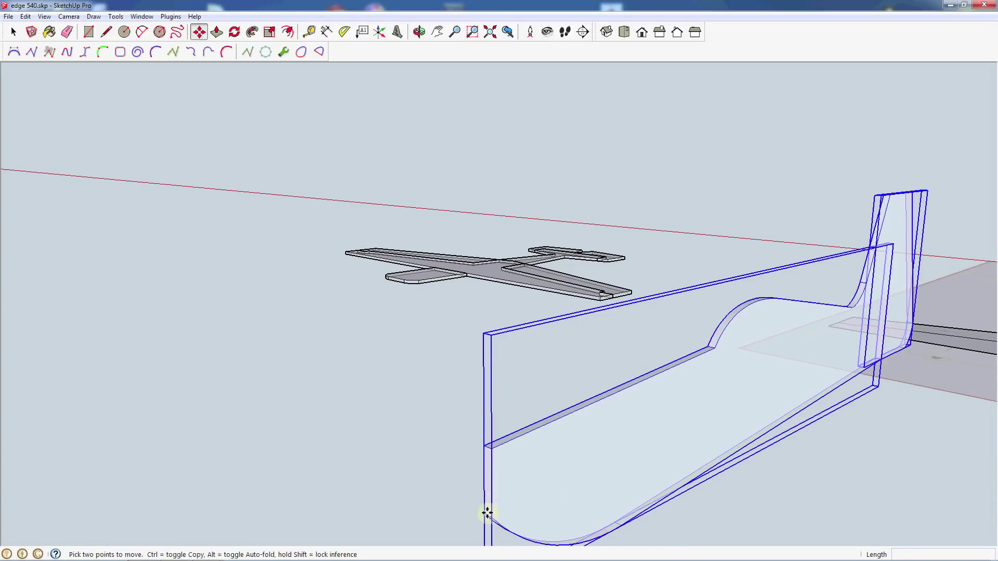
scroll(487, 514, "up", 4)
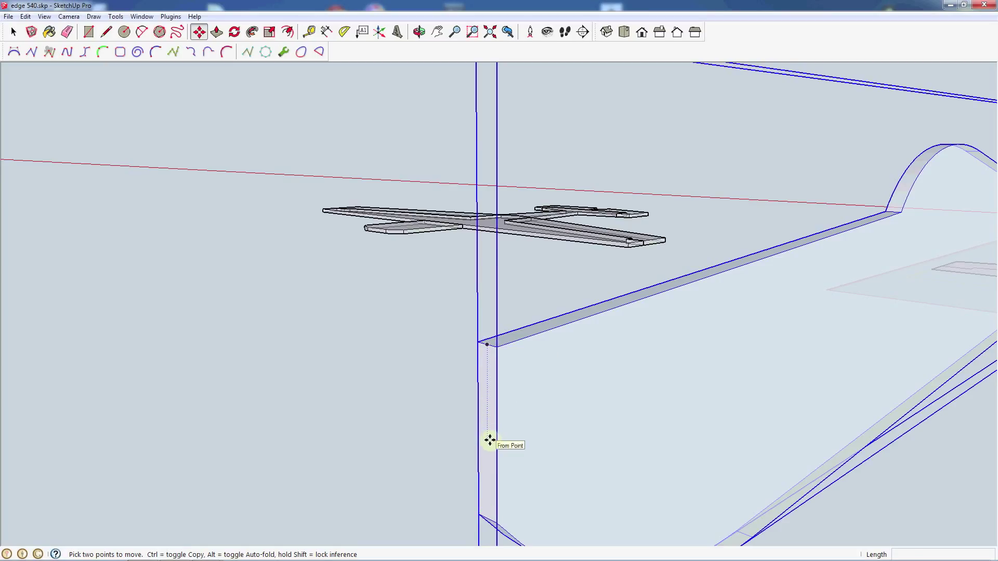
scroll(489, 440, "down", 6)
left_click(537, 395)
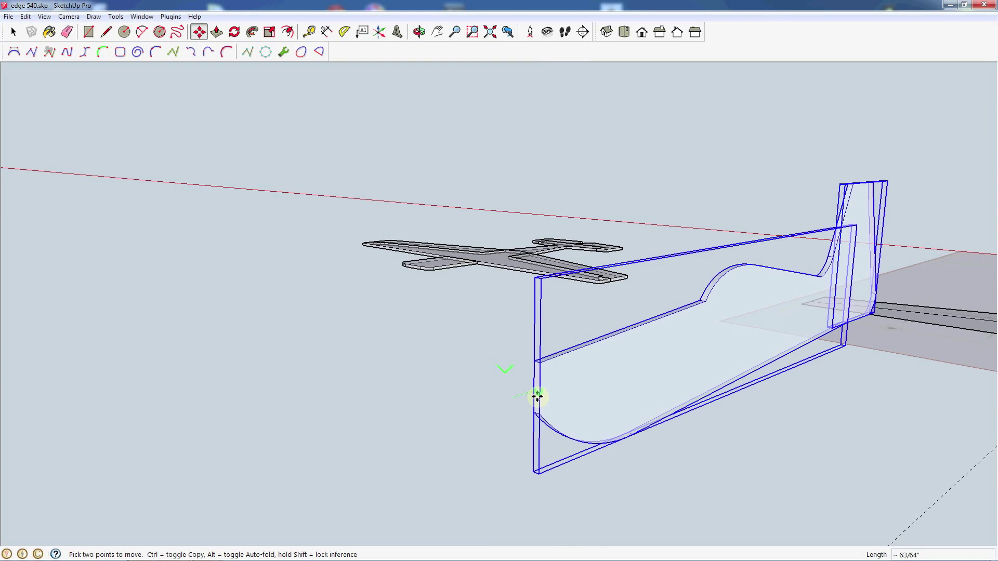
scroll(536, 431, "down", 3)
scroll(478, 301, "up", 5)
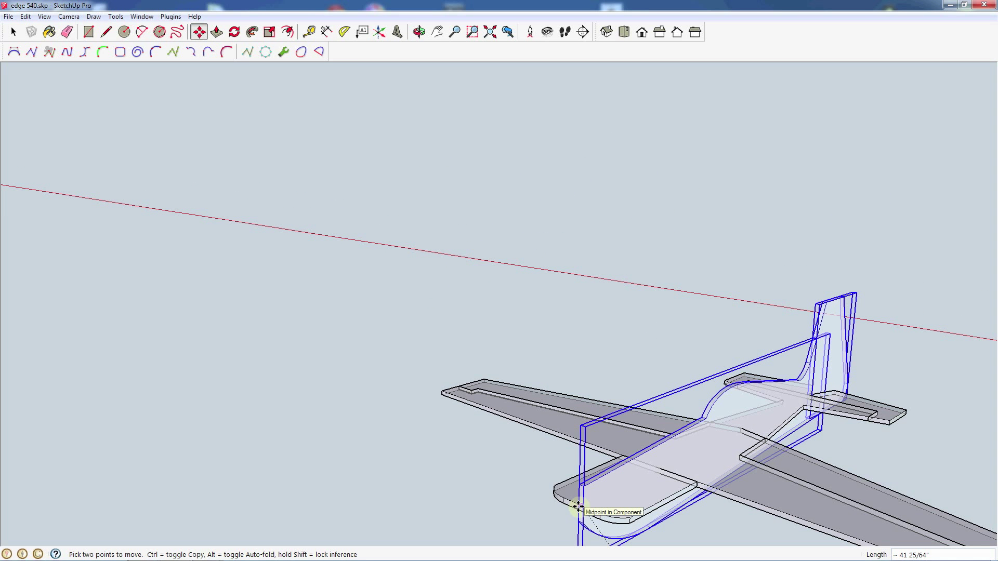
scroll(578, 506, "up", 5)
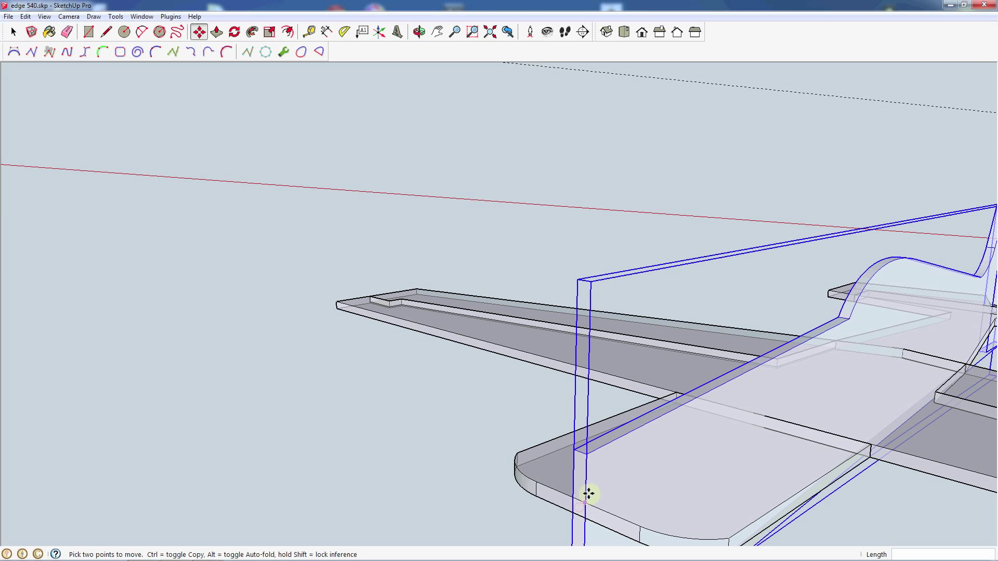
Turn off the X-ray face style so the assembled airplane is displayed with opaque faces
middle_click_drag(516, 456, 398, 359)
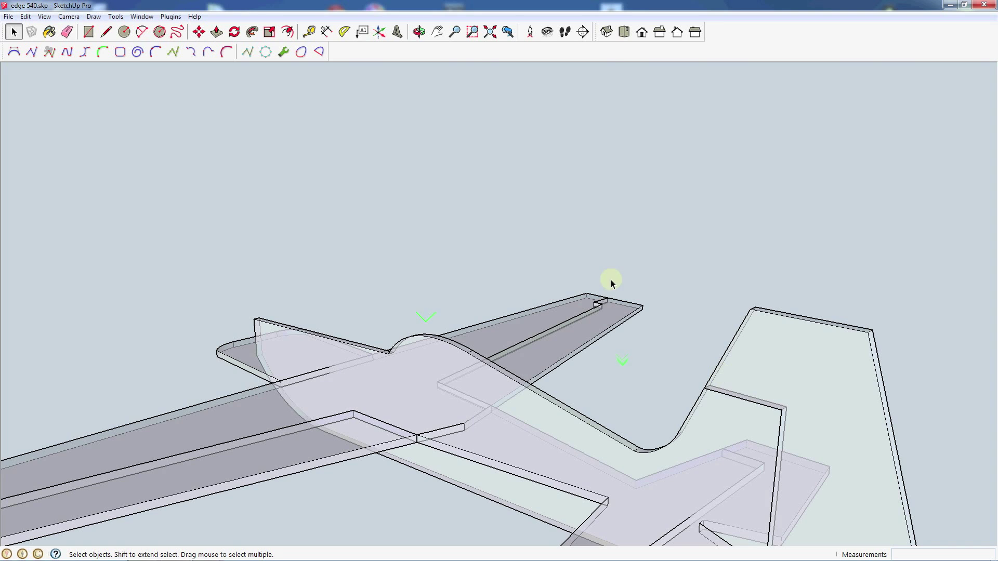
scroll(437, 401, "down", 4)
middle_click_drag(384, 407, 595, 327)
left_click(45, 17)
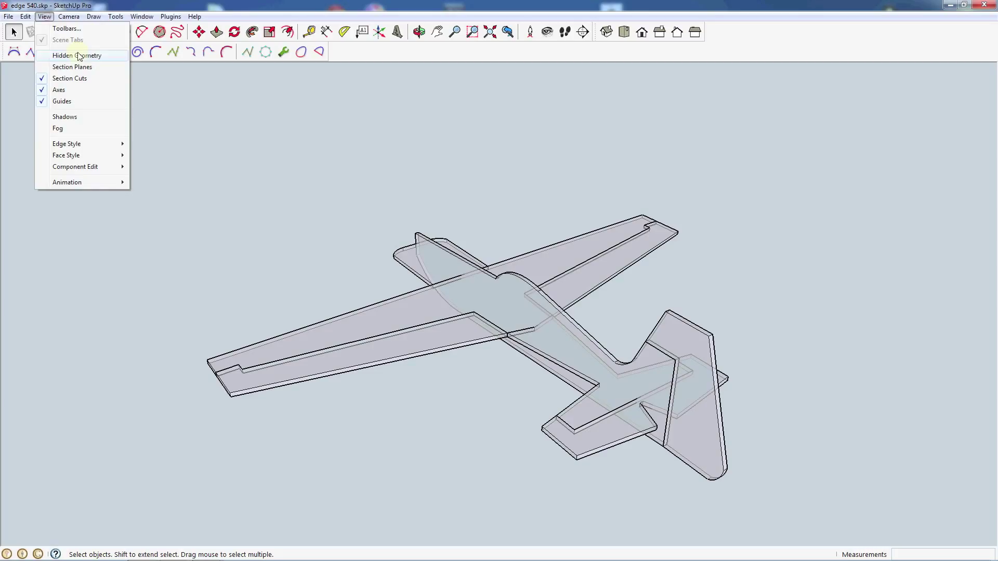
mouse_move(88, 157)
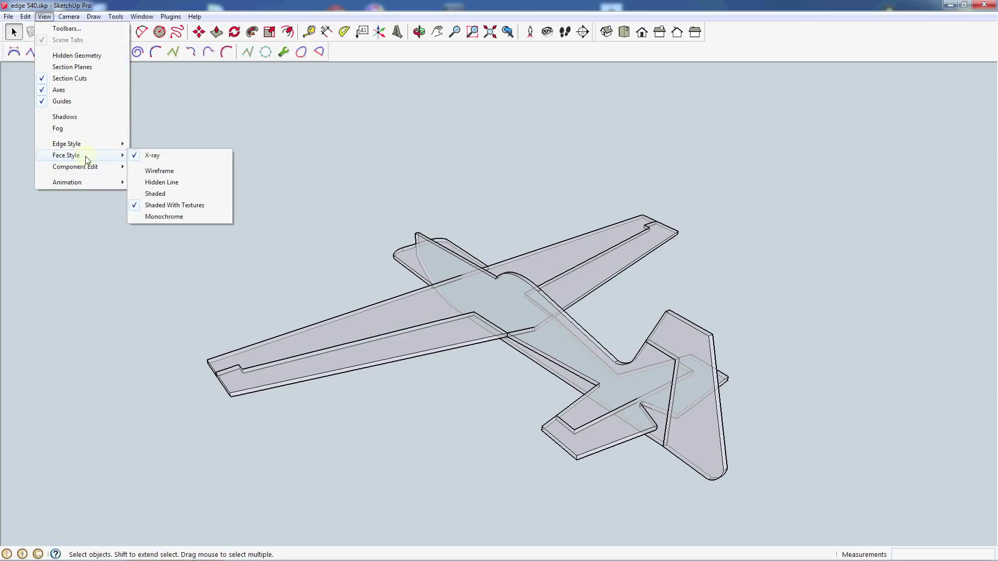
left_click(140, 156)
Examine the assembled airplane from above, the side, the rear and the front to check how the parts fit together
middle_click_drag(313, 293, 908, 272)
middle_click_drag(414, 468, 252, 431)
middle_click_drag(751, 292, 250, 362)
middle_click_drag(812, 204, 803, 341)
middle_click_drag(390, 389, 217, 400)
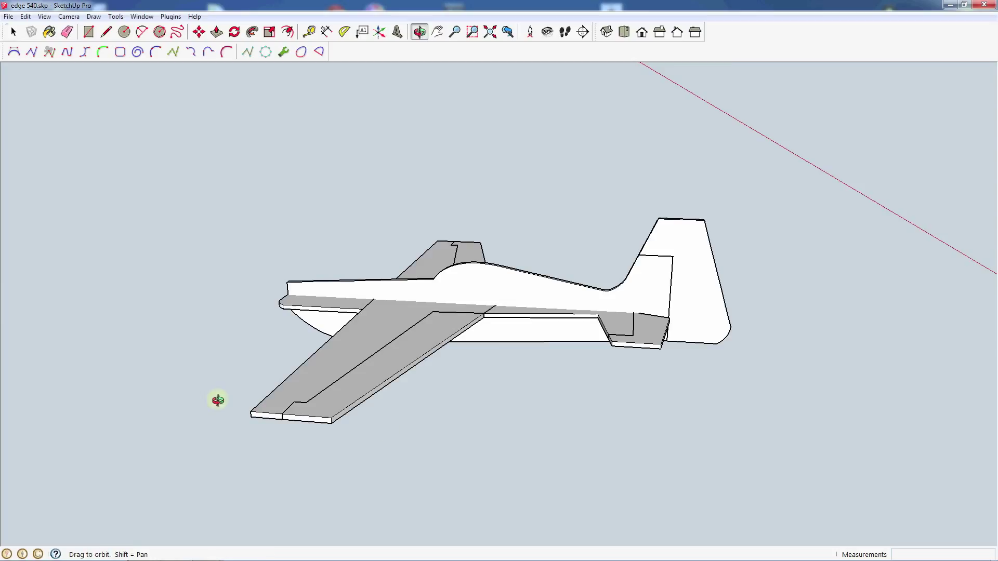
middle_click_drag(815, 285, 547, 299)
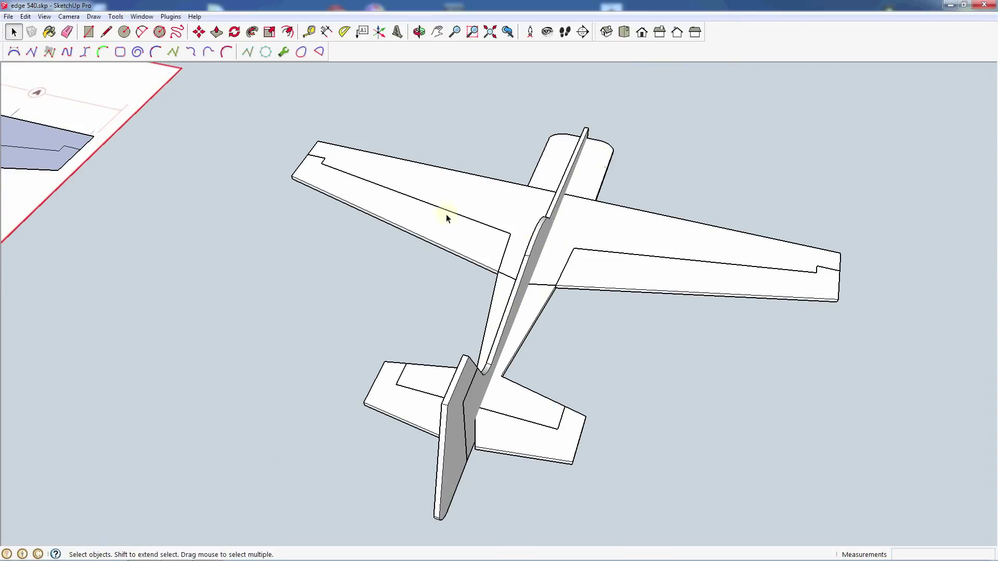
middle_click_drag(632, 136, 692, 350)
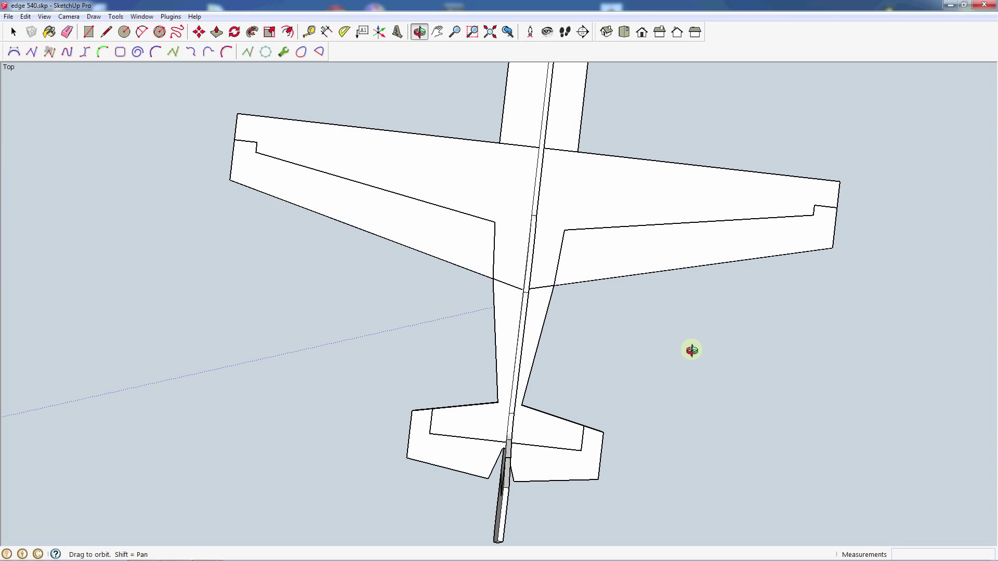
scroll(643, 364, "down", 6)
scroll(643, 364, "up", 8)
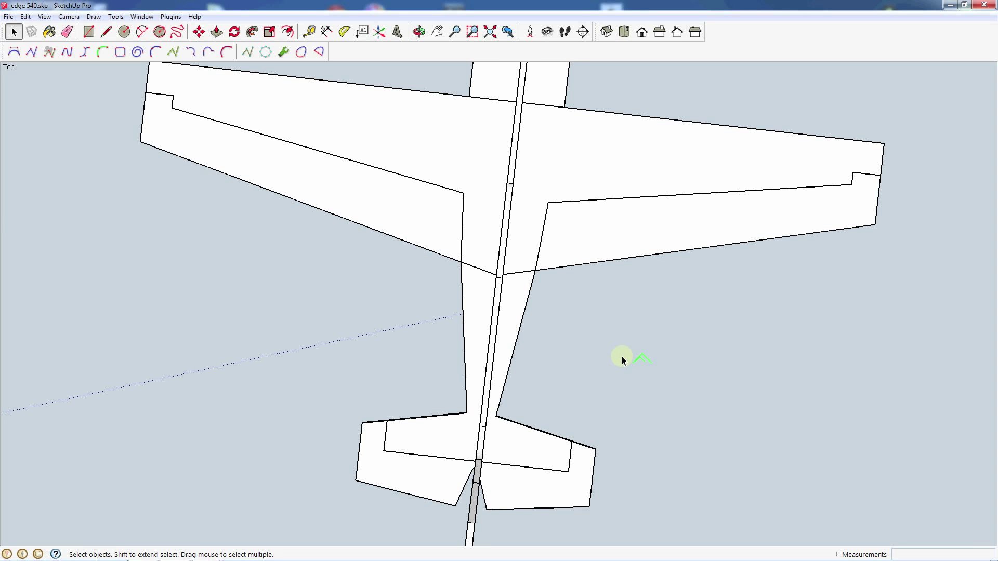
scroll(601, 355, "down", 4)
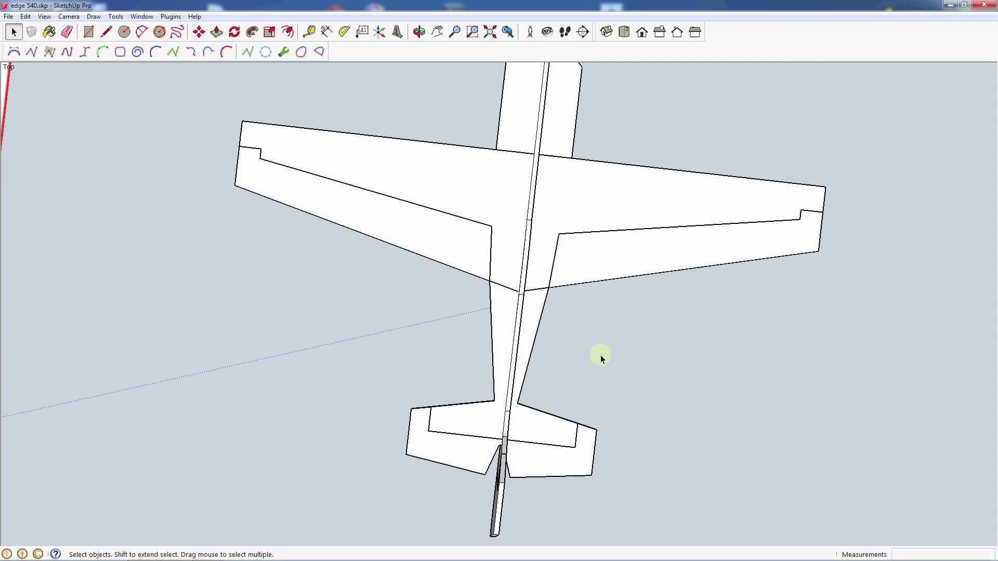
middle_click_drag(596, 407, 560, 202)
middle_click_drag(739, 387, 791, 373)
middle_click_drag(286, 255, 779, 380)
middle_click_drag(331, 413, 655, 224)
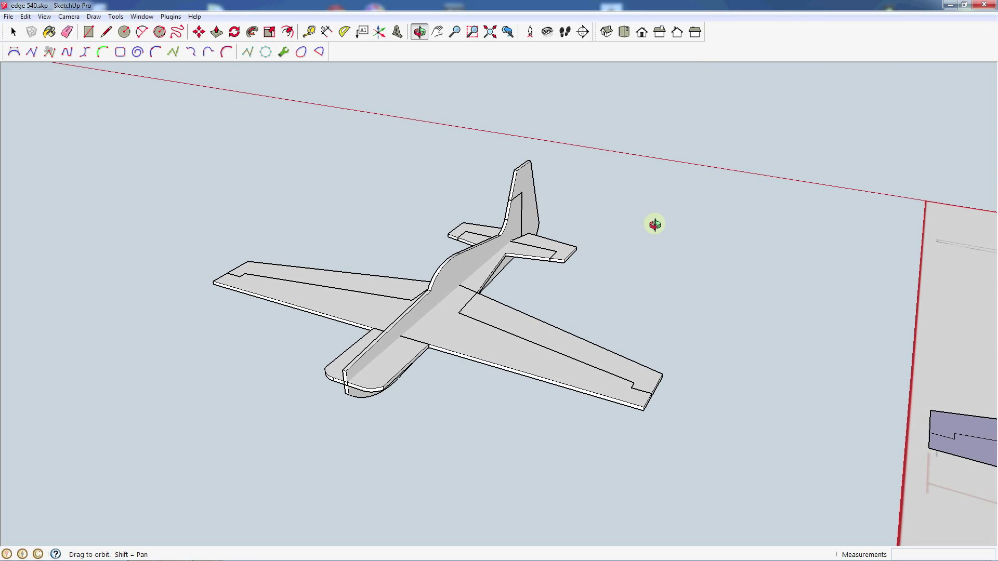
scroll(383, 385, "up", 2)
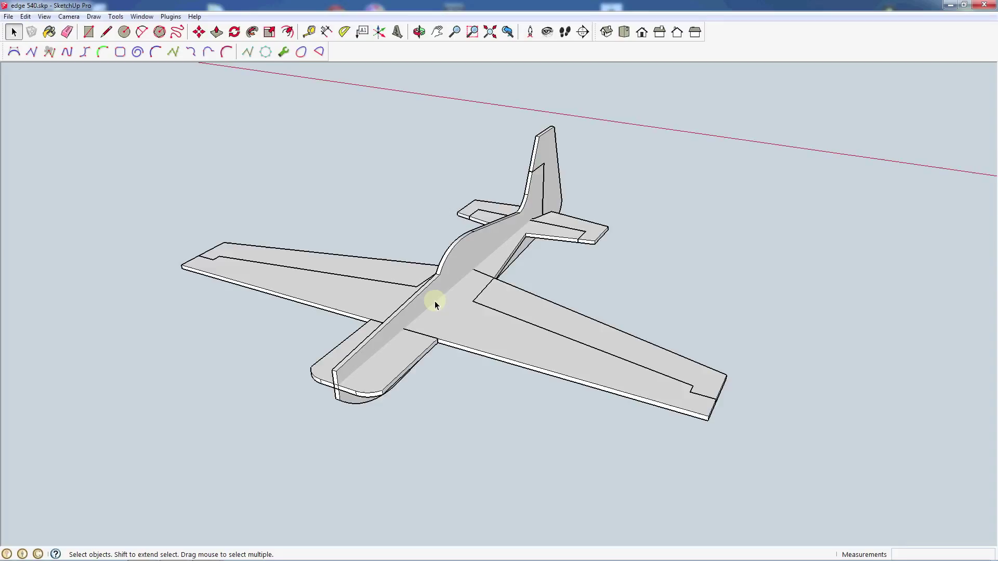
scroll(435, 304, "up", 2)
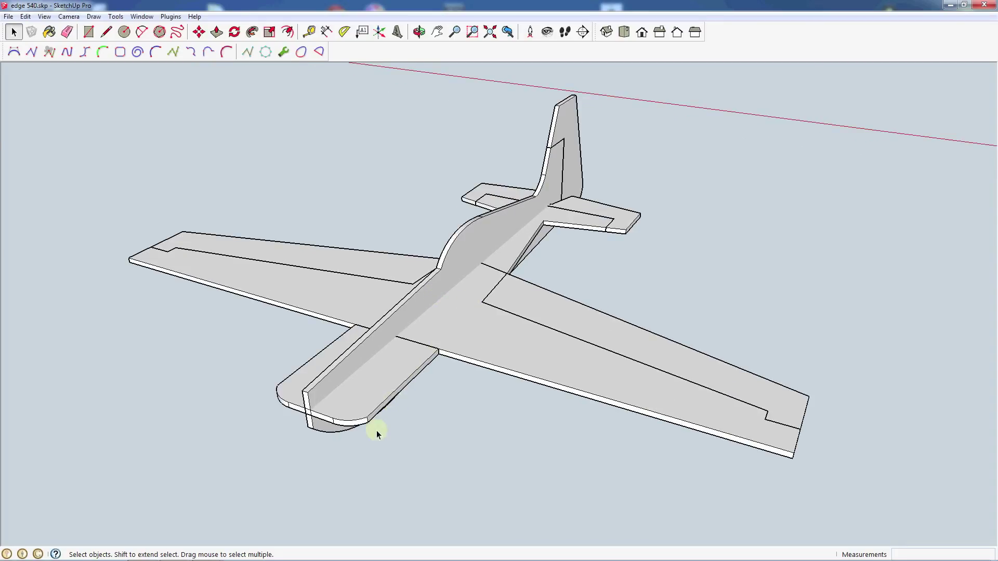
left_click_drag(300, 461, 378, 408)
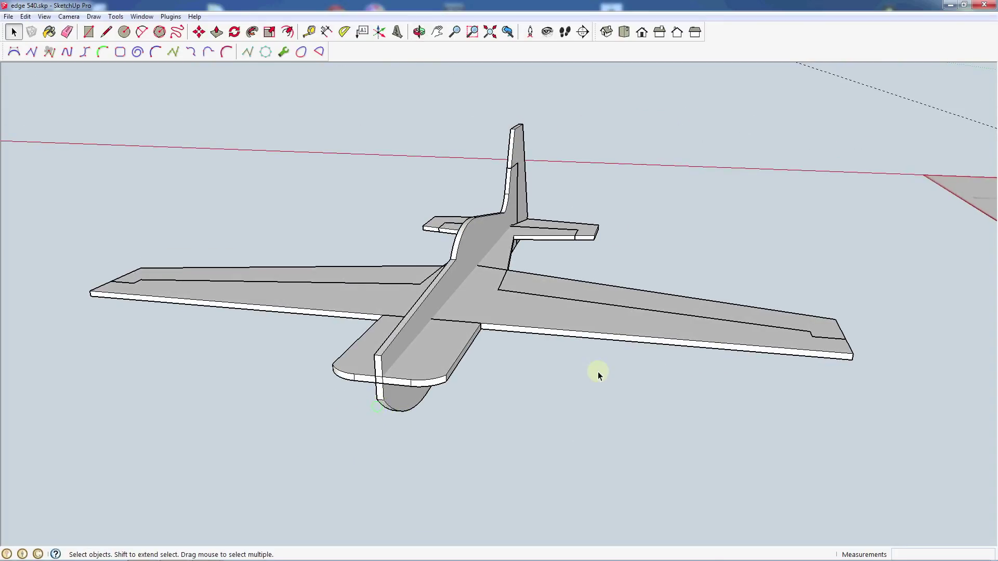
mouse_move(624, 338)
middle_mouse_down()
mouse_move(678, 276)
mouse_move(609, 334)
middle_mouse_up()
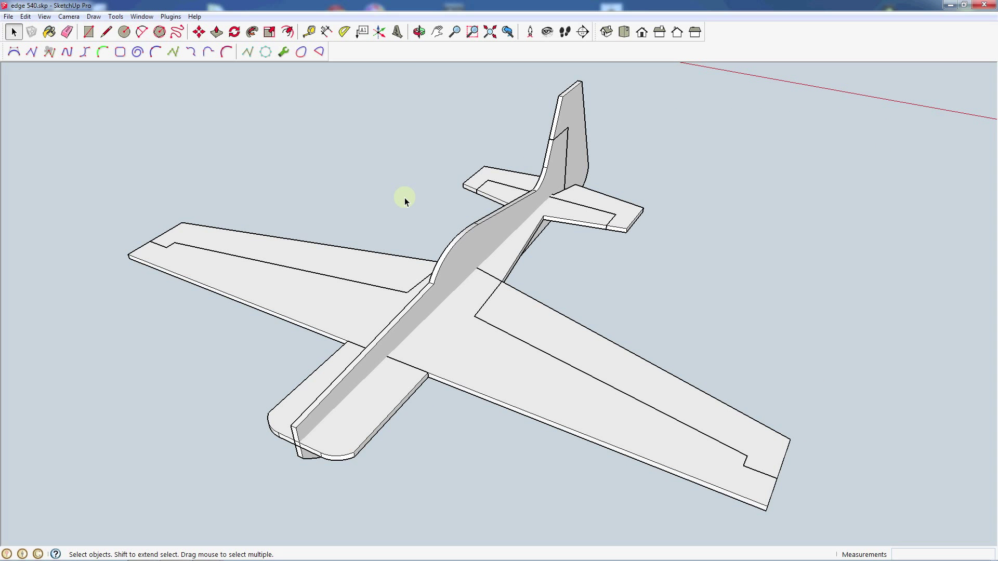
scroll(336, 345, "down", 2)
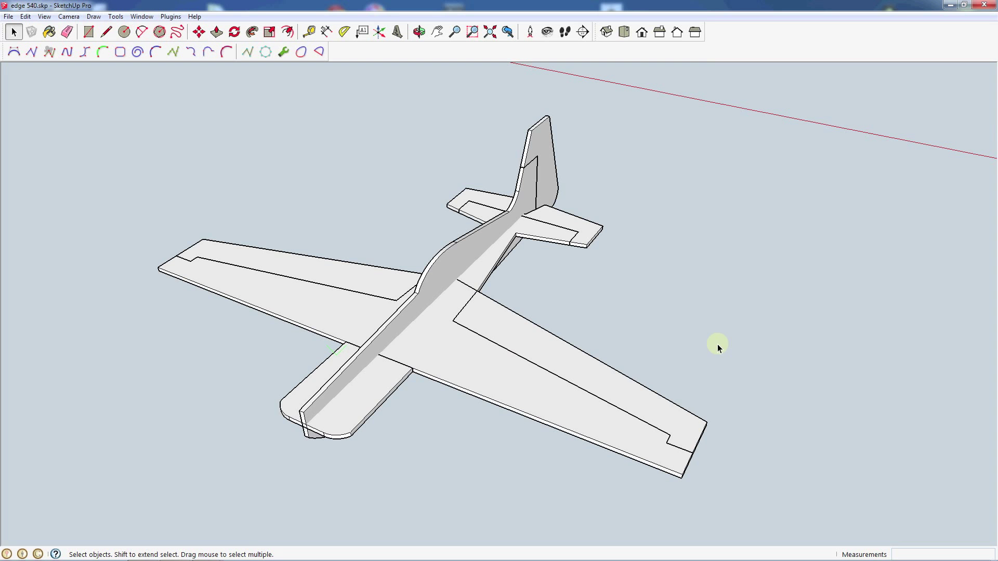